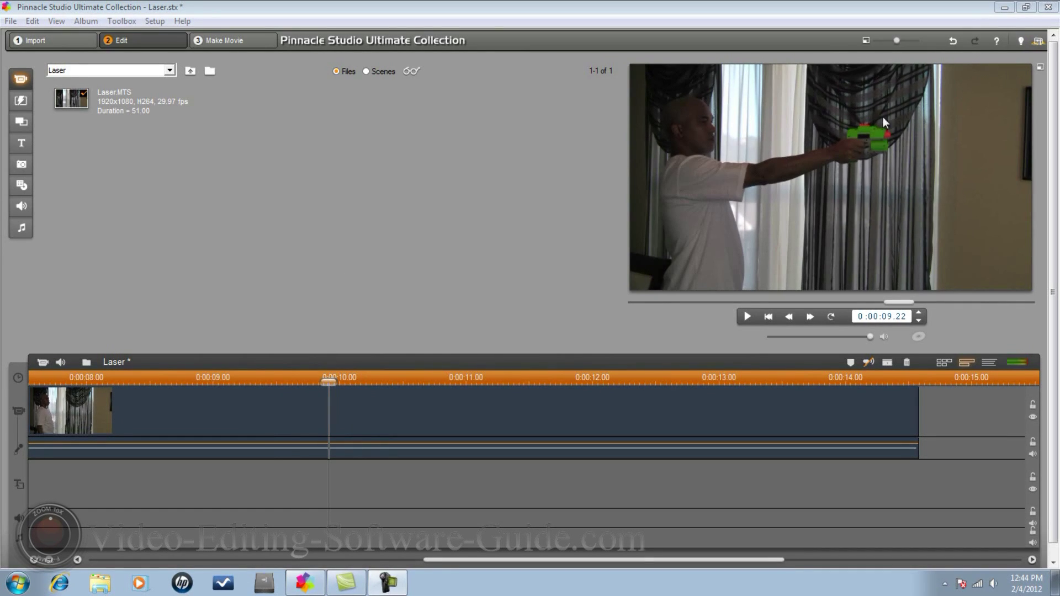
- Grab the video frame at 0:00:09.22 as a still image and start saving it to disk as a JPEG
{"action": "right_click", "coordinate": [389, 419]}
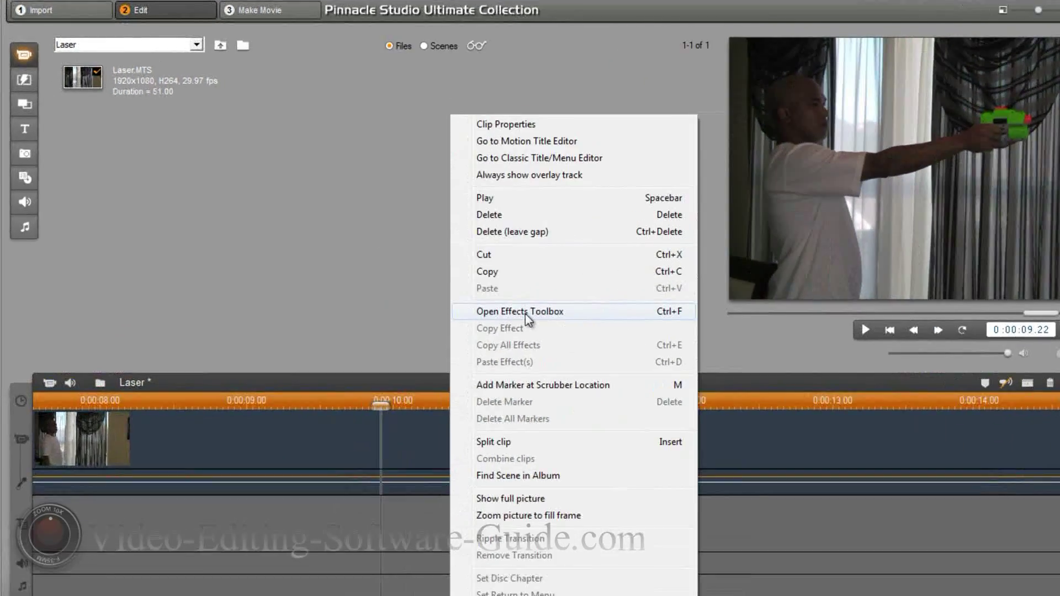
{"action": "left_click", "coordinate": [525, 313]}
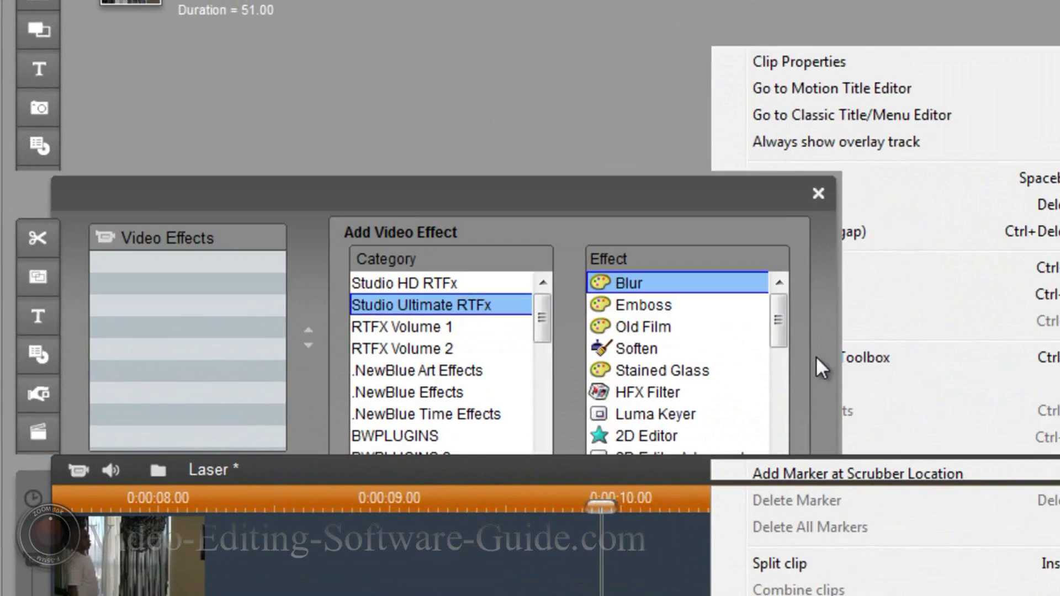
{"action": "left_click", "coordinate": [22, 279]}
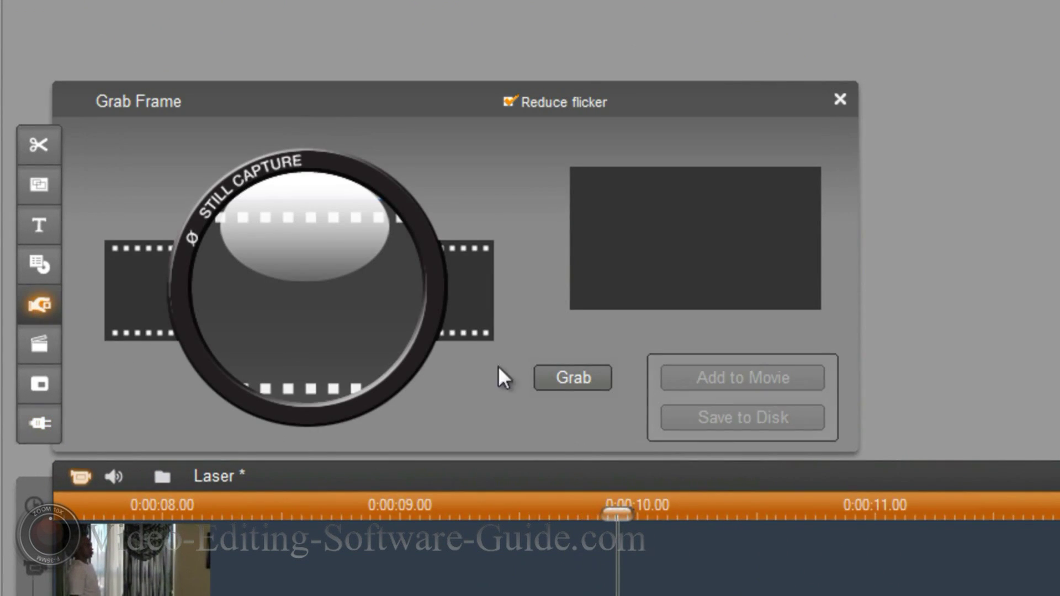
{"action": "left_click", "coordinate": [578, 375]}
{"action": "left_click", "coordinate": [744, 418]}
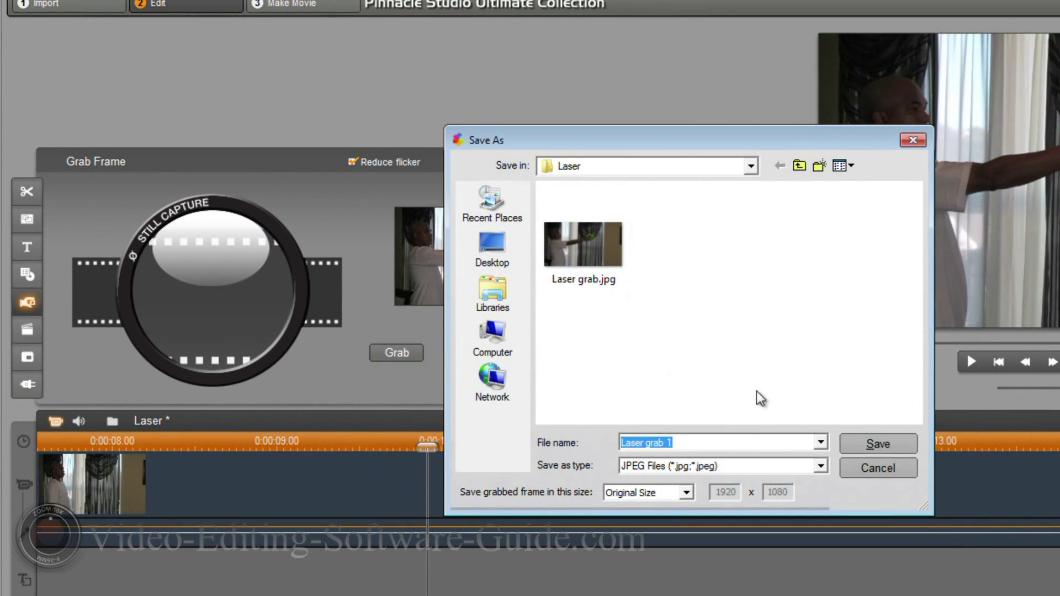
{"action": "left_click", "coordinate": [866, 472]}
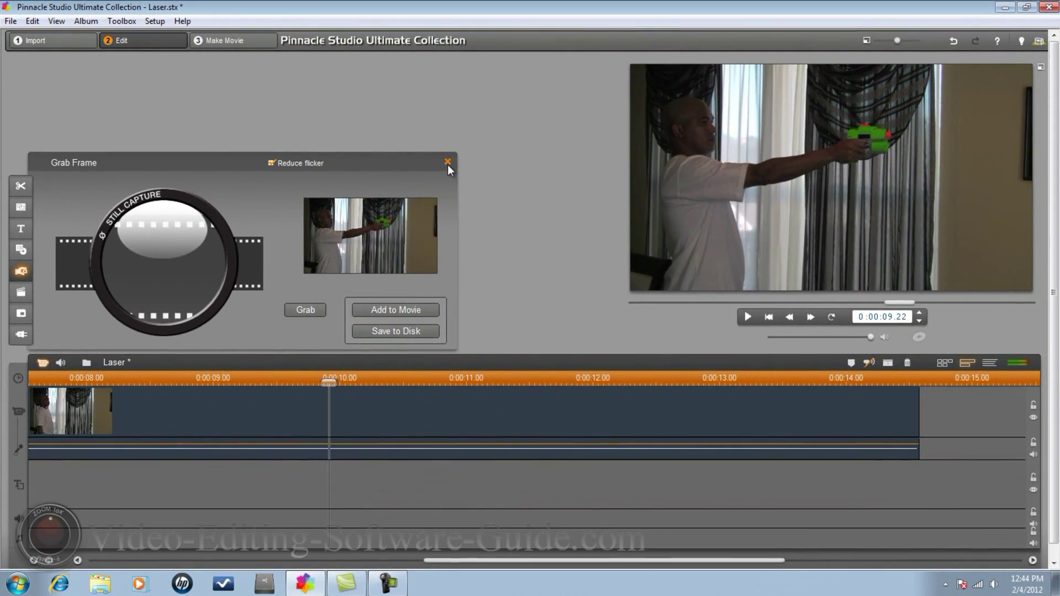
{"action": "left_click", "coordinate": [574, 160]}
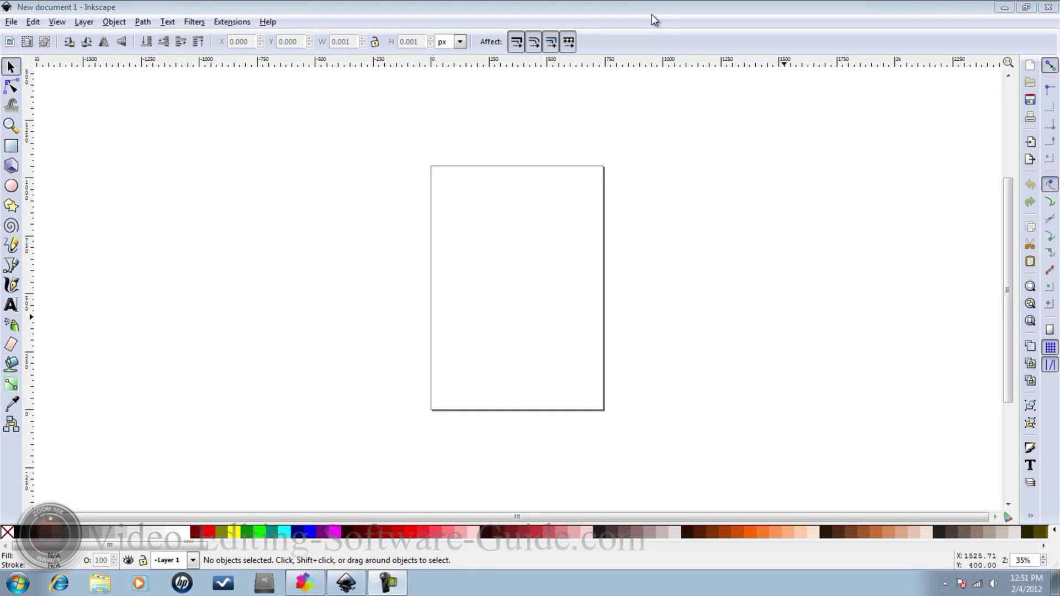
- Switch to Inkscape and open Laser grab.jpg as an embedded image in a maximized window
{"action": "left_click", "coordinate": [11, 22]}
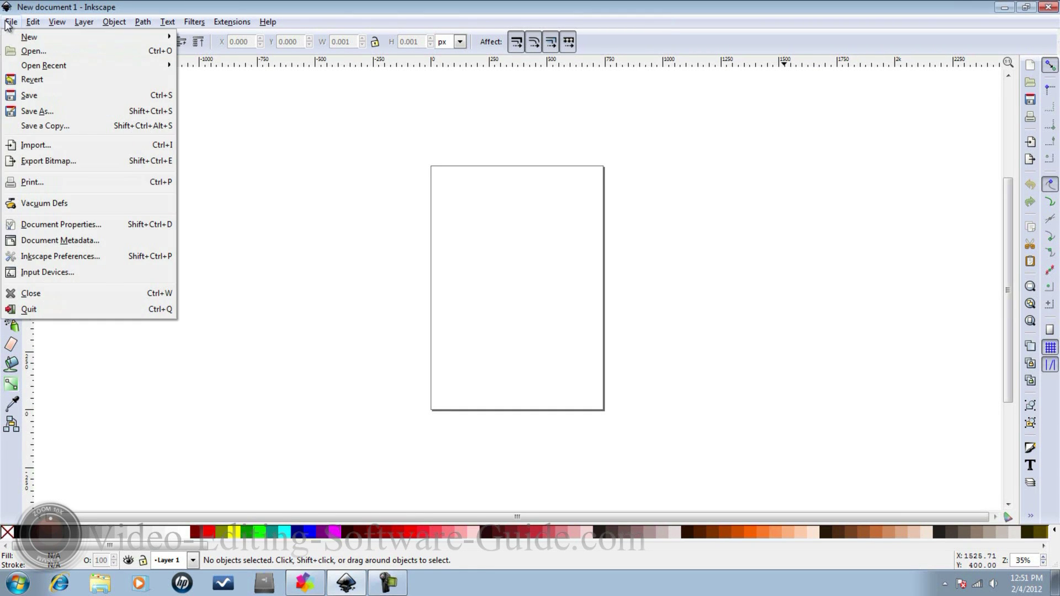
{"action": "left_click", "coordinate": [25, 51]}
{"action": "left_click", "coordinate": [169, 118]}
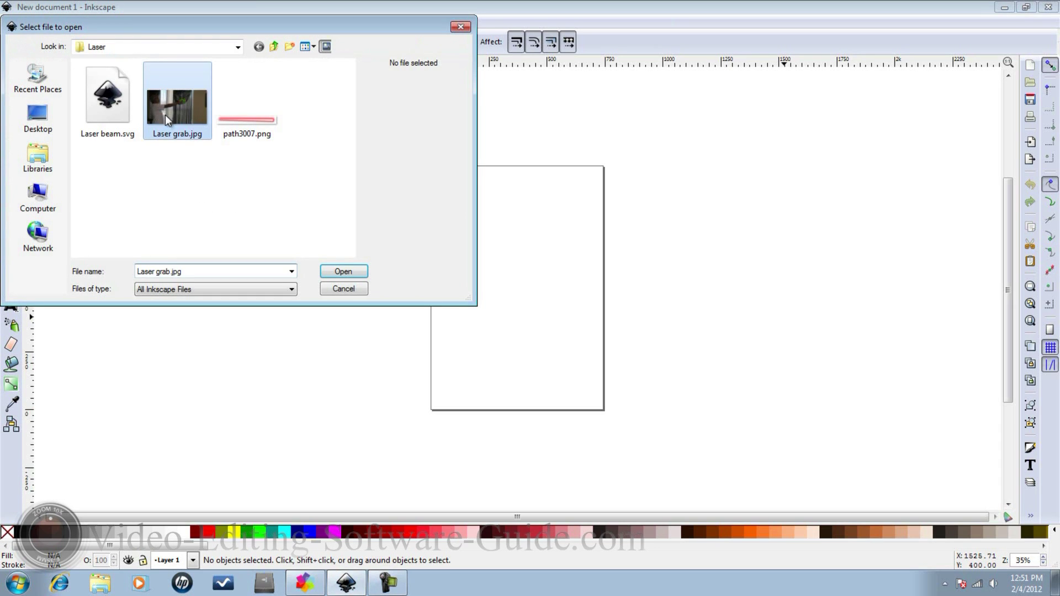
{"action": "left_click", "coordinate": [339, 272]}
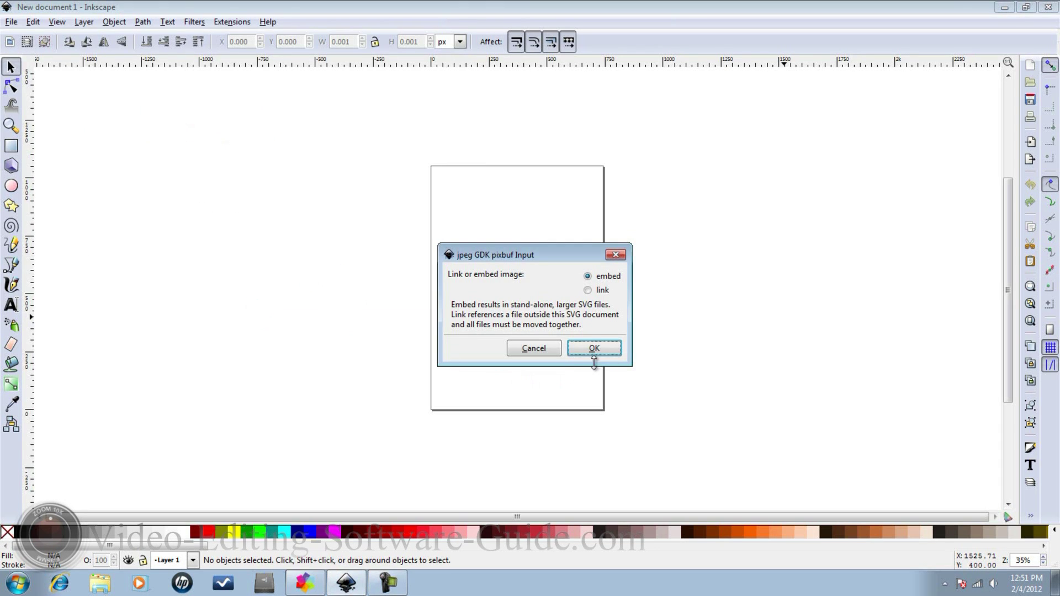
{"action": "left_click", "coordinate": [588, 348]}
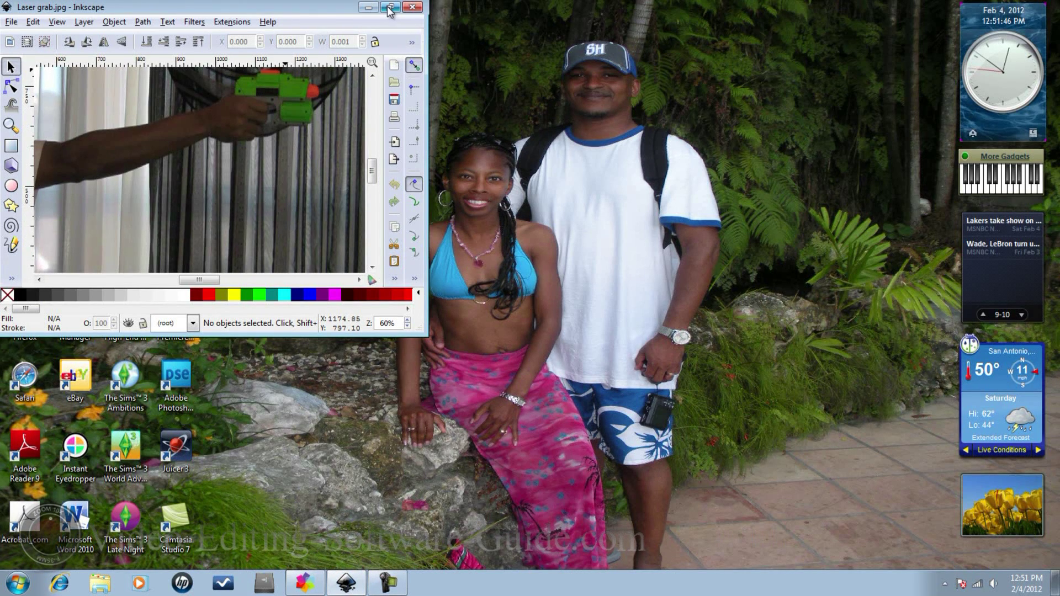
{"action": "left_click", "coordinate": [390, 10]}
{"action": "left_click", "coordinate": [400, 127]}
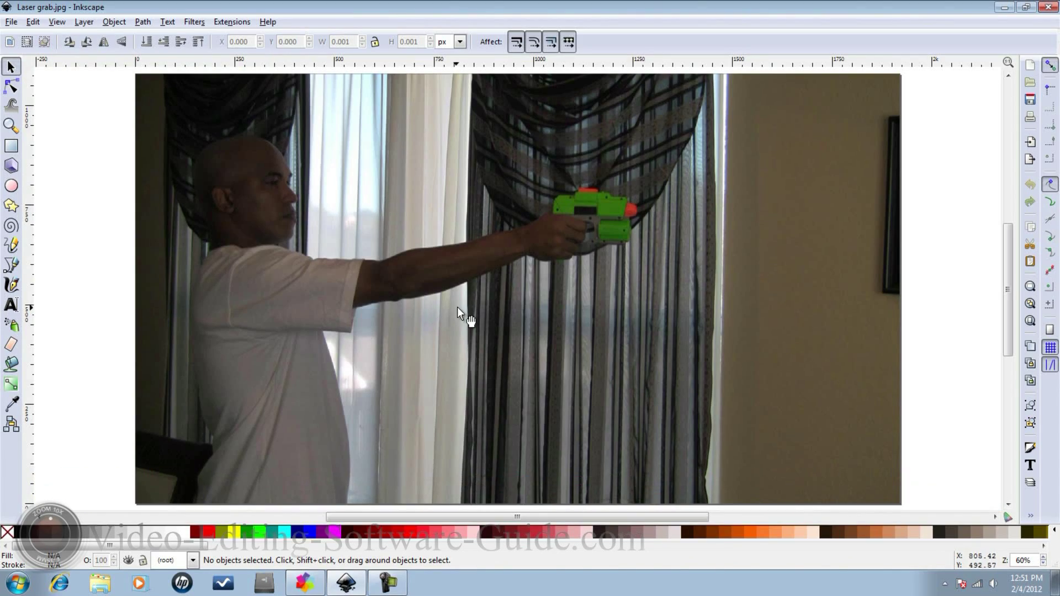
- Draw a closed four-sided Bezier beam about 718 px long and 39 px high from the gun's muzzle past the photo's edge
{"action": "left_click", "coordinate": [12, 267]}
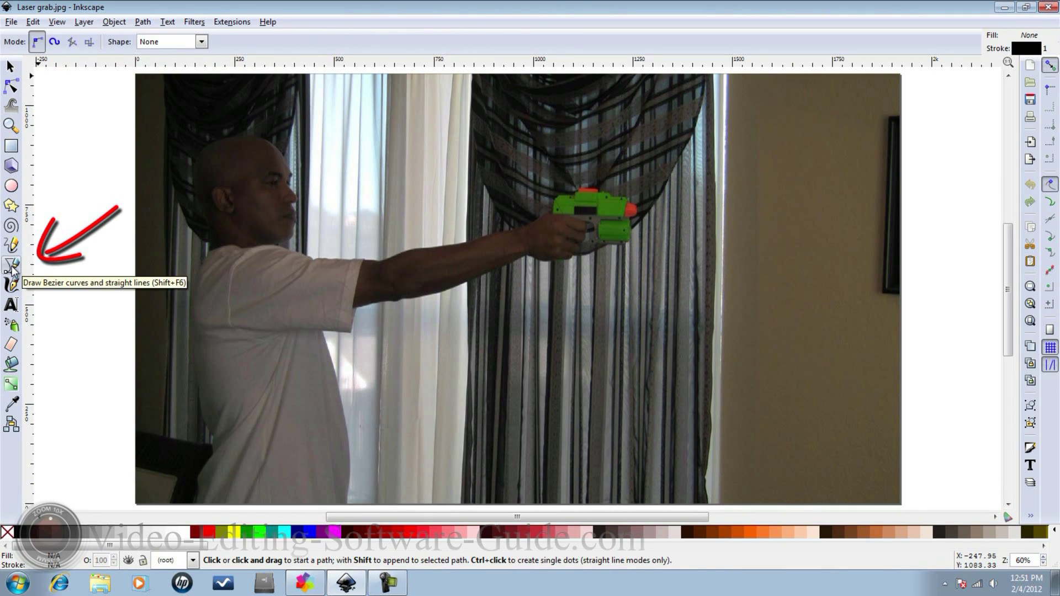
{"action": "left_click", "coordinate": [639, 207]}
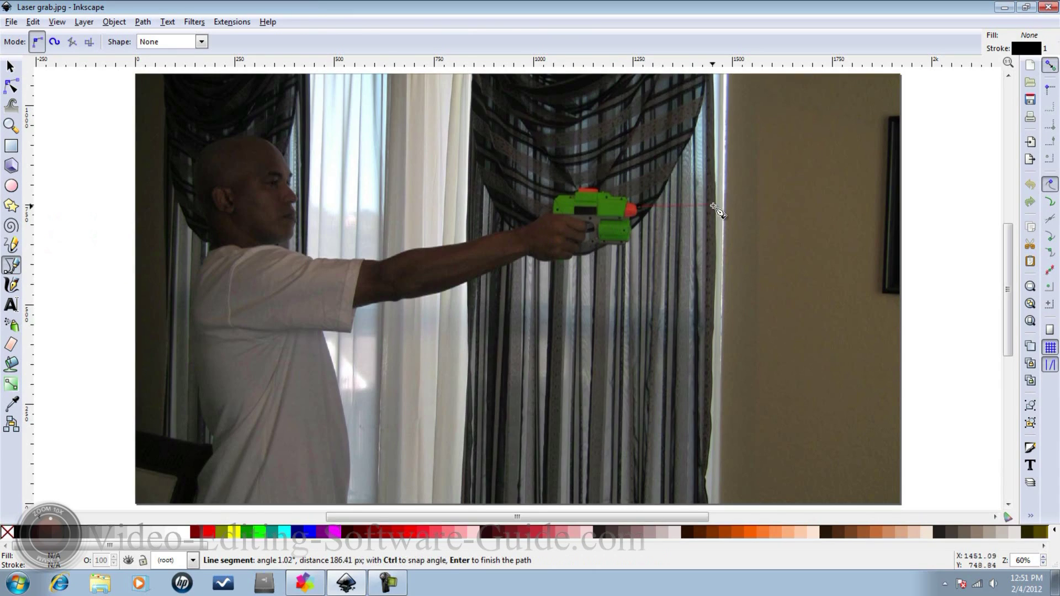
{"action": "left_click", "coordinate": [918, 205]}
{"action": "left_click", "coordinate": [920, 220]}
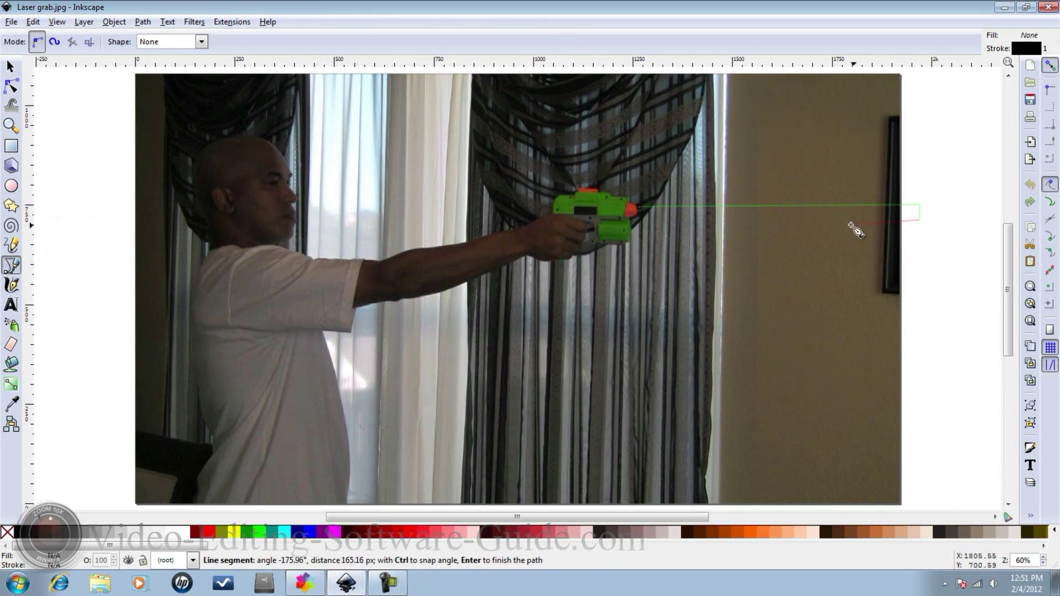
{"action": "left_click", "coordinate": [639, 215]}
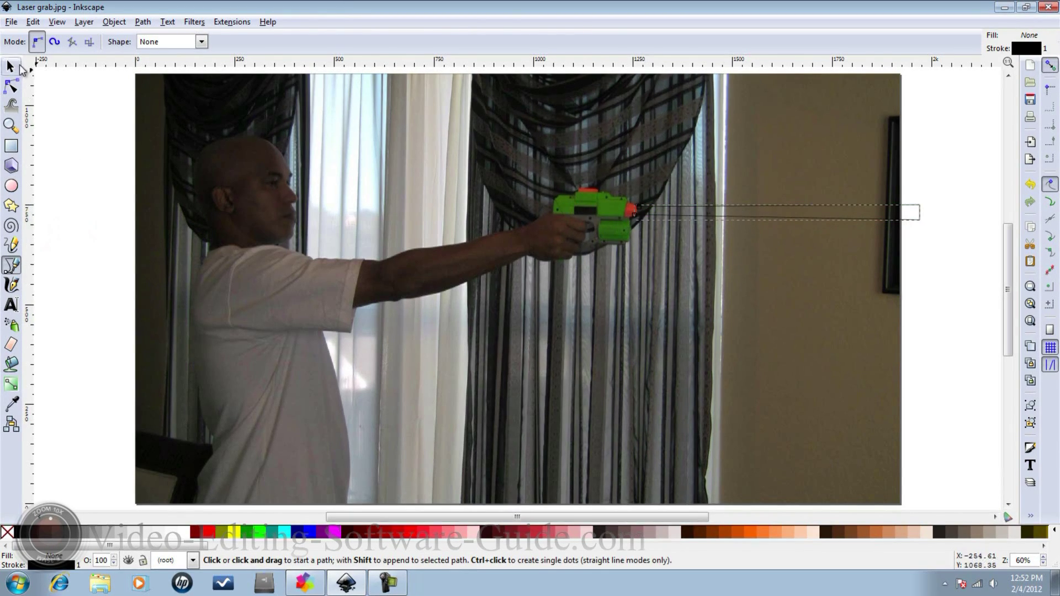
- Give the beam shape a flat white fill
{"action": "left_click", "coordinate": [10, 67]}
{"action": "key", "text": "ctrl+shift+f"}
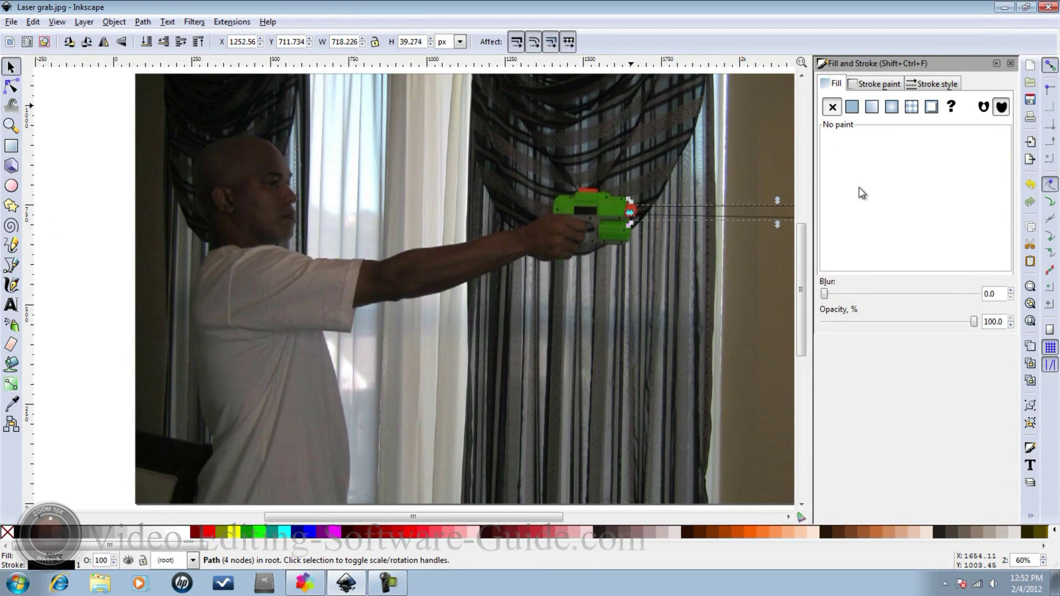
{"action": "left_click", "coordinate": [852, 106]}
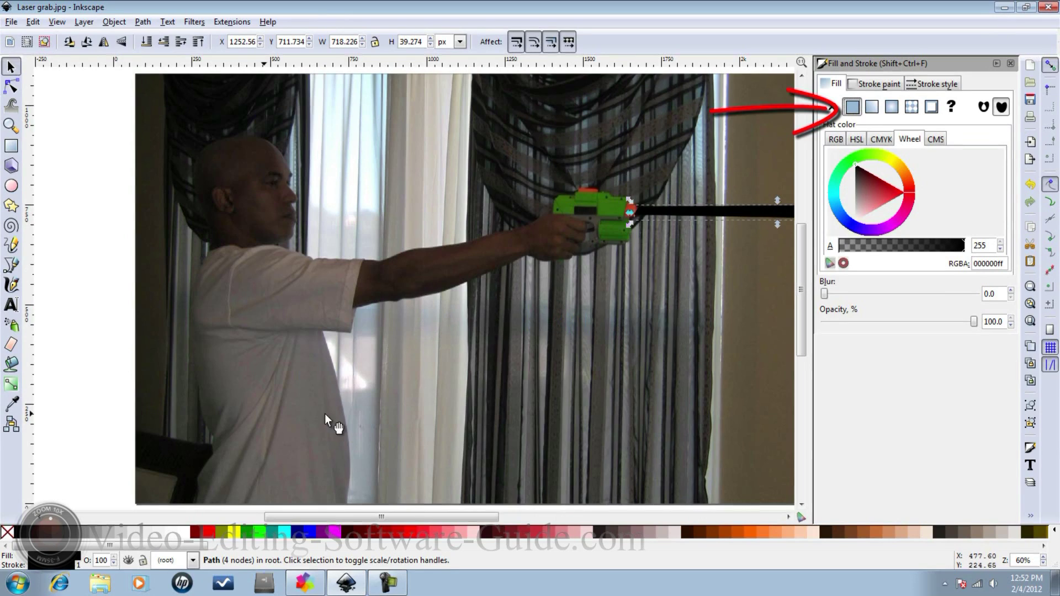
{"action": "left_click", "coordinate": [181, 531]}
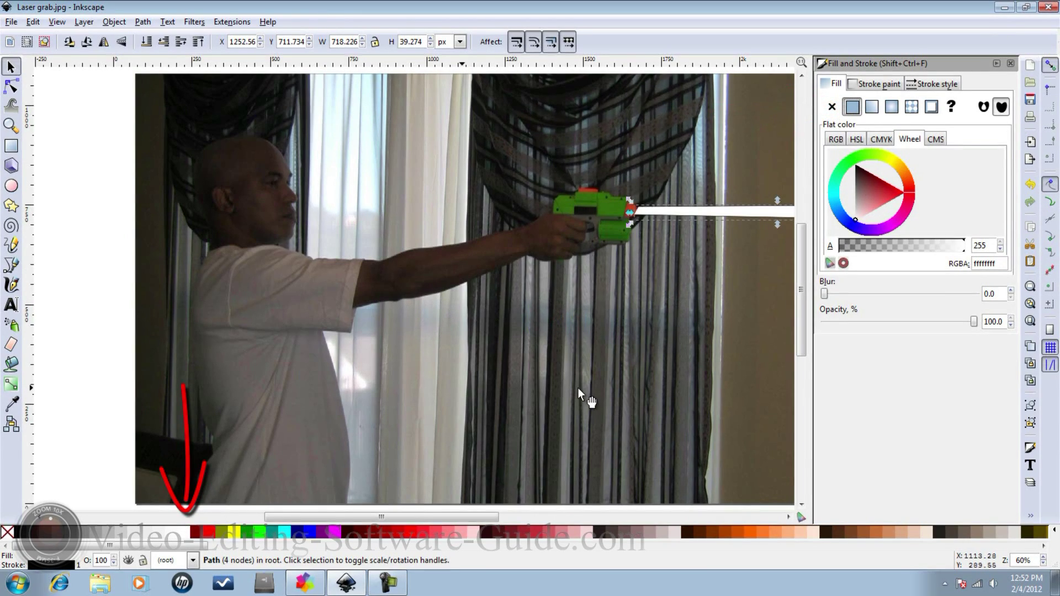
- Set the white beam's stroke width to 0 px
{"action": "left_click", "coordinate": [937, 83]}
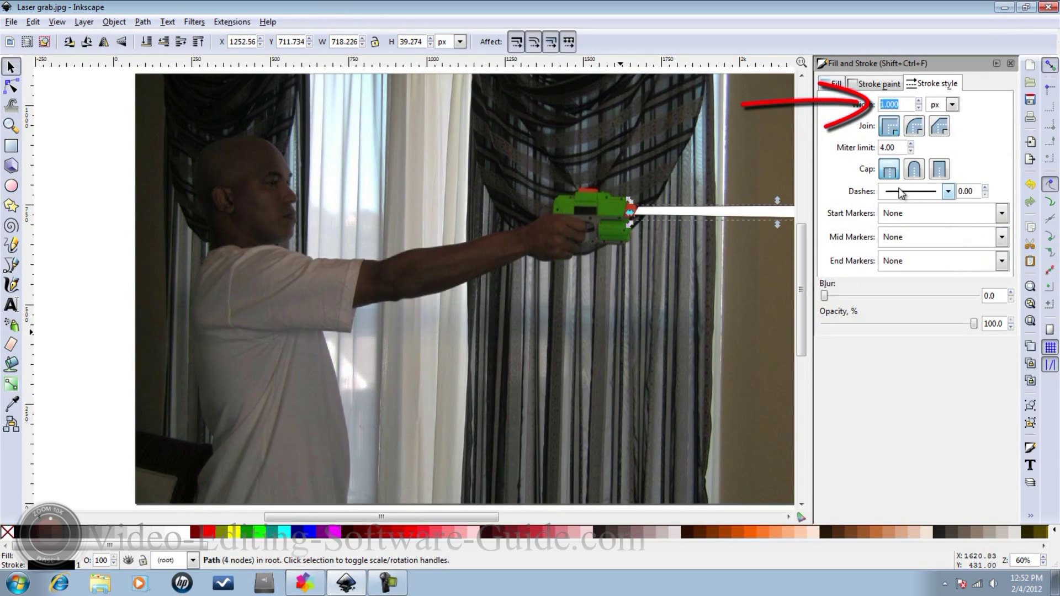
{"action": "type", "text": "0"}
{"action": "key", "text": "Return"}
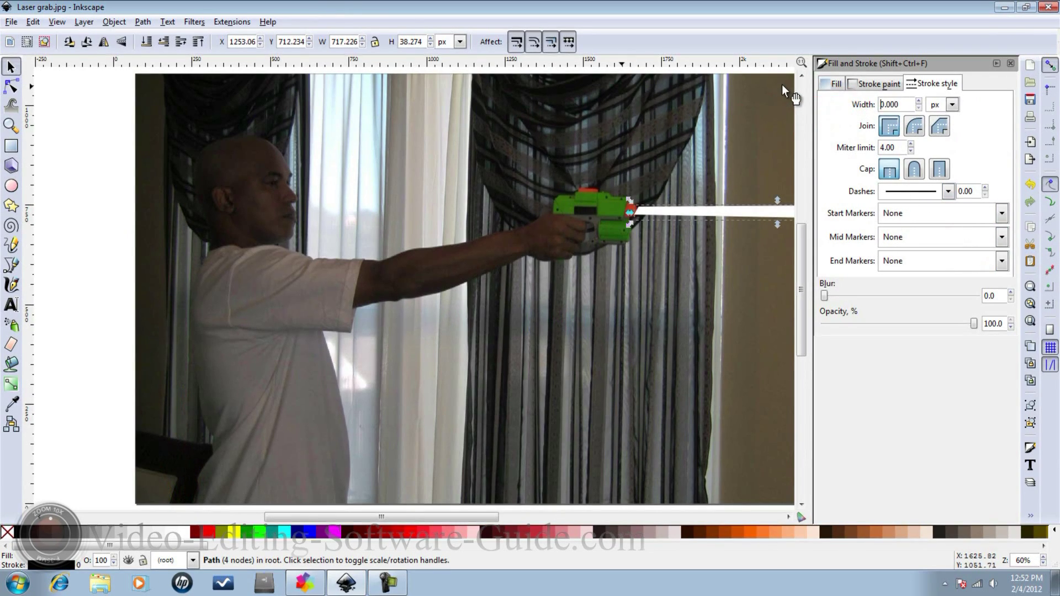
- Fill a duplicate of the beam with red (ff0000ff) and lower it behind the white beam
{"action": "left_click", "coordinate": [835, 85]}
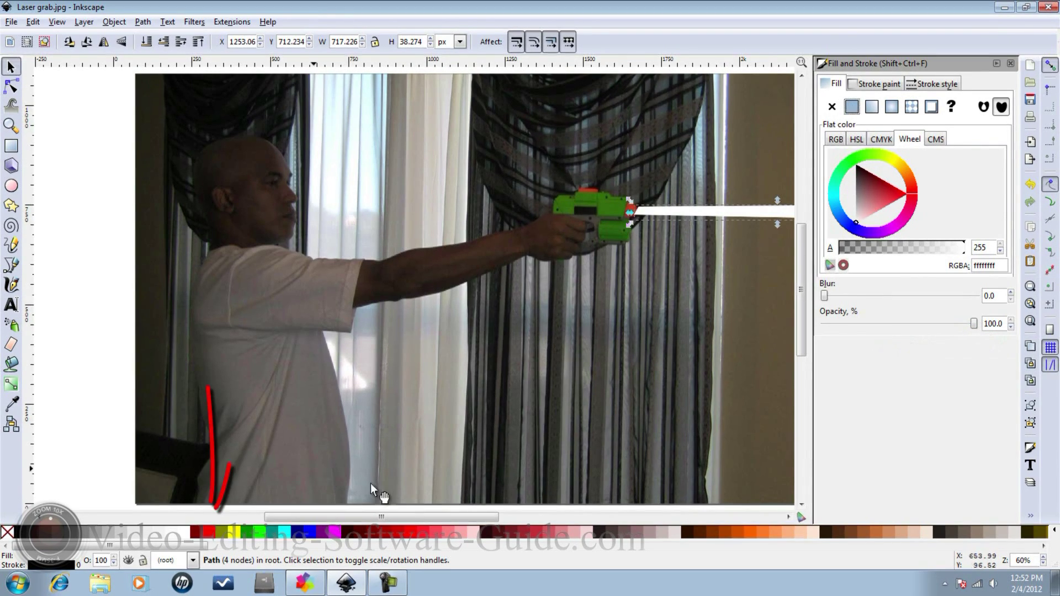
{"action": "left_click", "coordinate": [210, 533]}
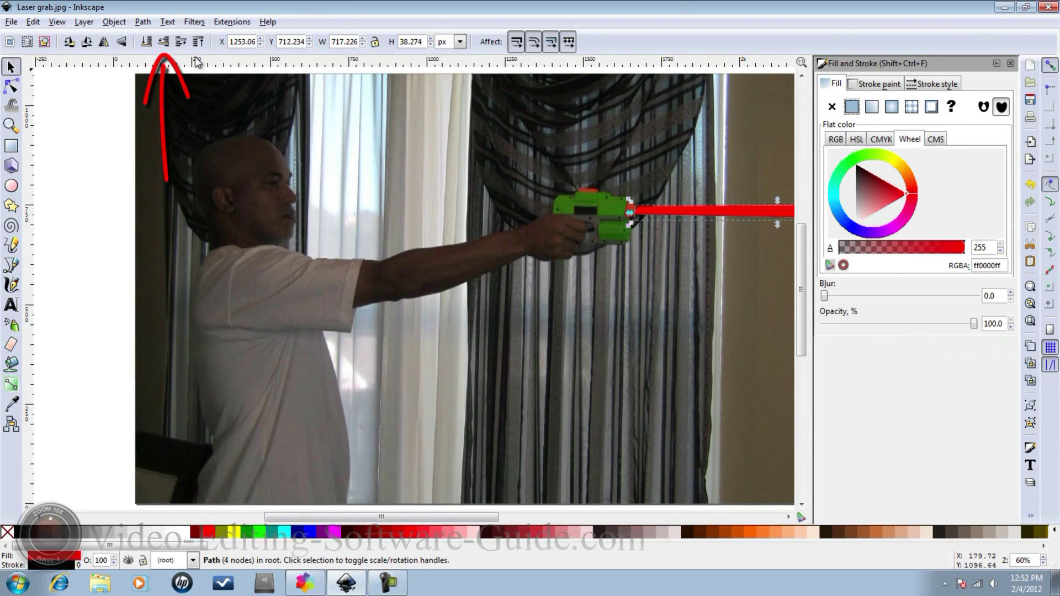
{"action": "left_click", "coordinate": [166, 48]}
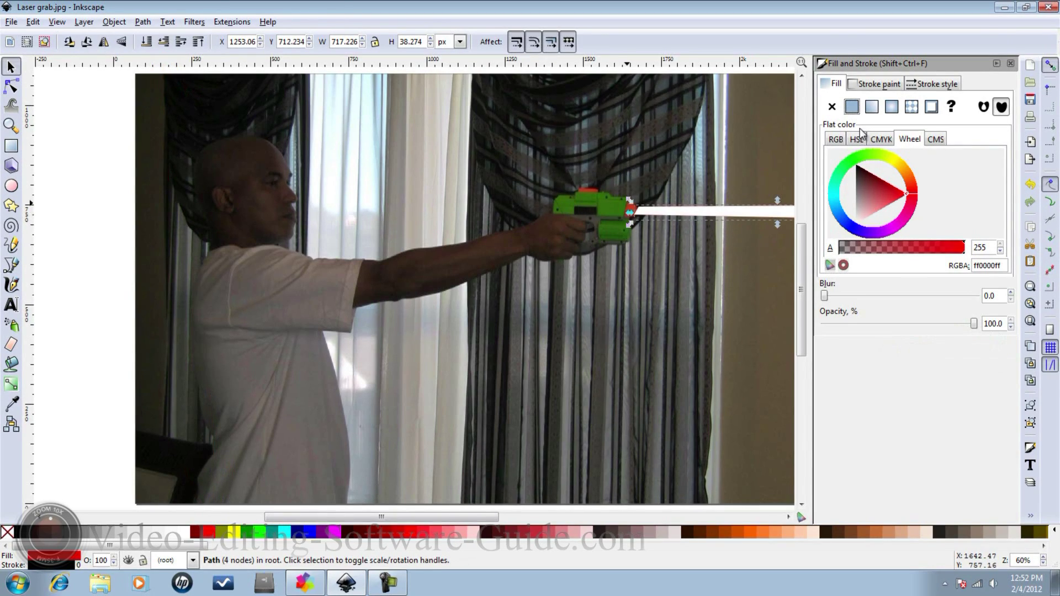
- Give the red beam a red (ff0000ff) stroke with a width of 17.1 px
{"action": "left_click", "coordinate": [876, 85]}
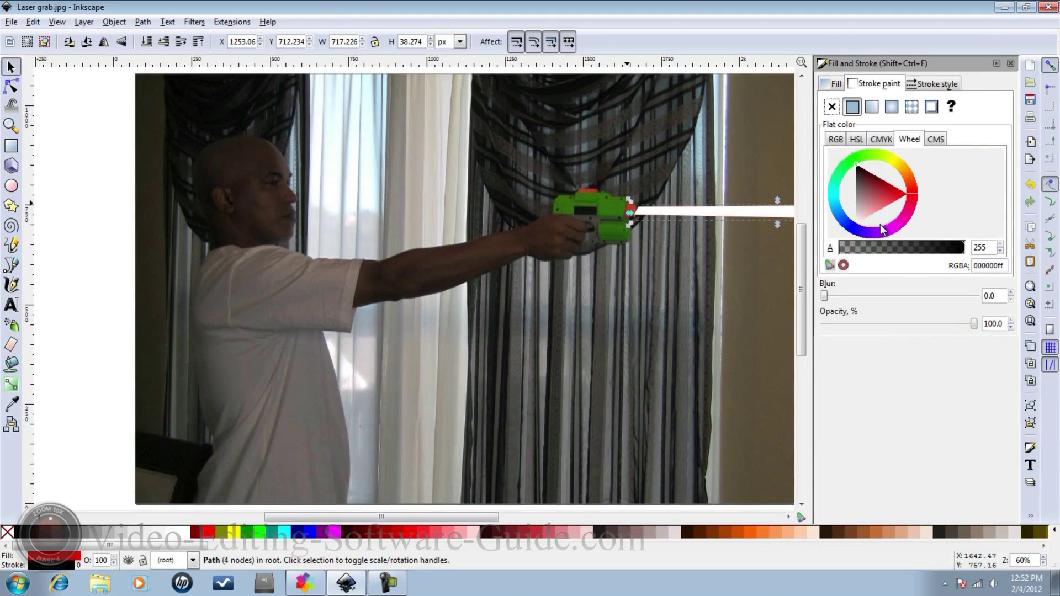
{"action": "left_click_drag", "start_coordinate": [901, 194], "coordinate": [916, 196]}
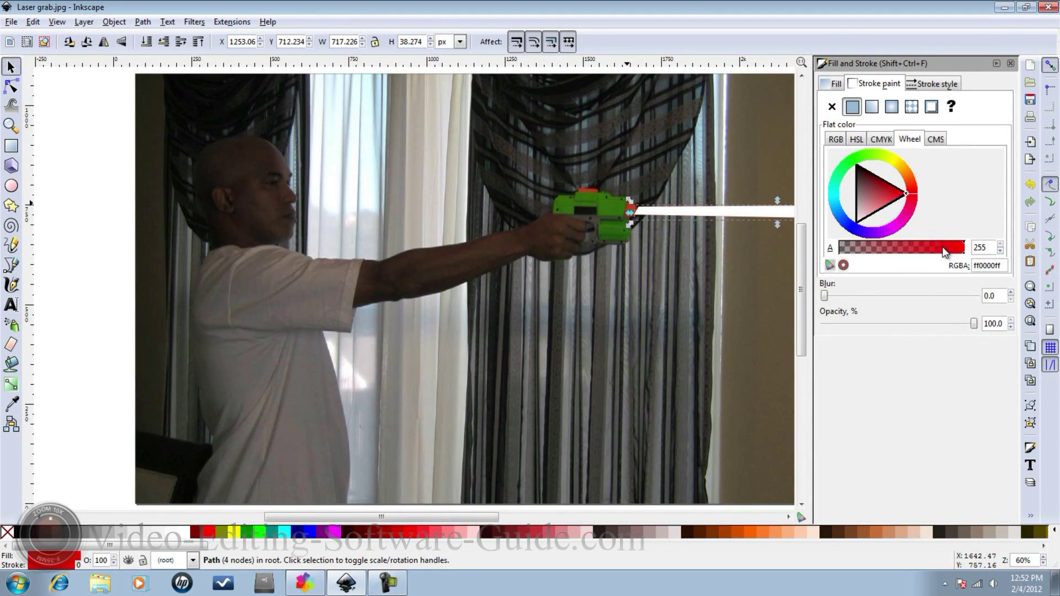
{"action": "left_click", "coordinate": [933, 84]}
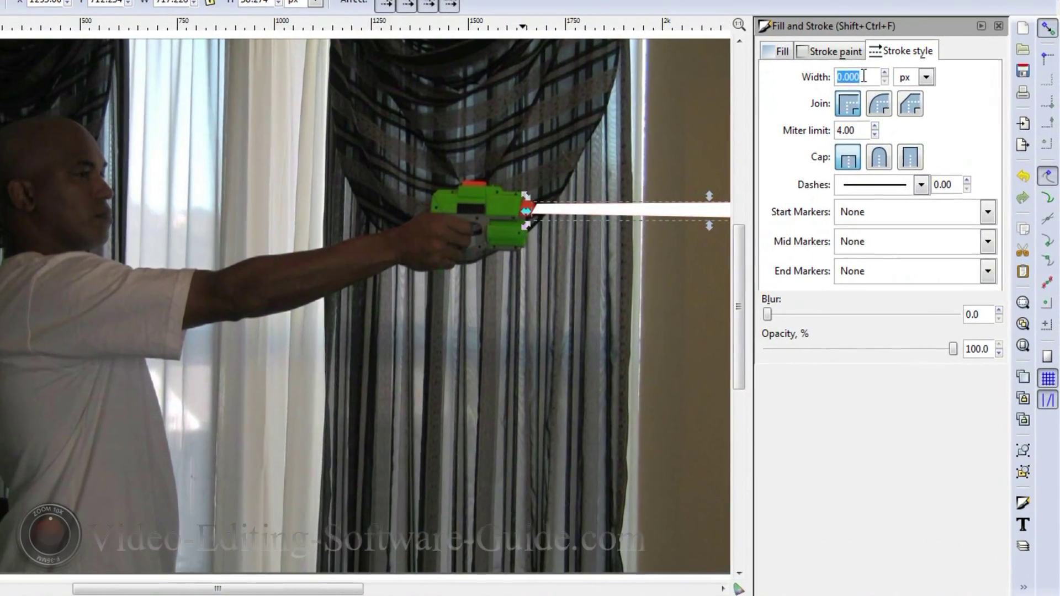
{"action": "type", "text": "17.1"}
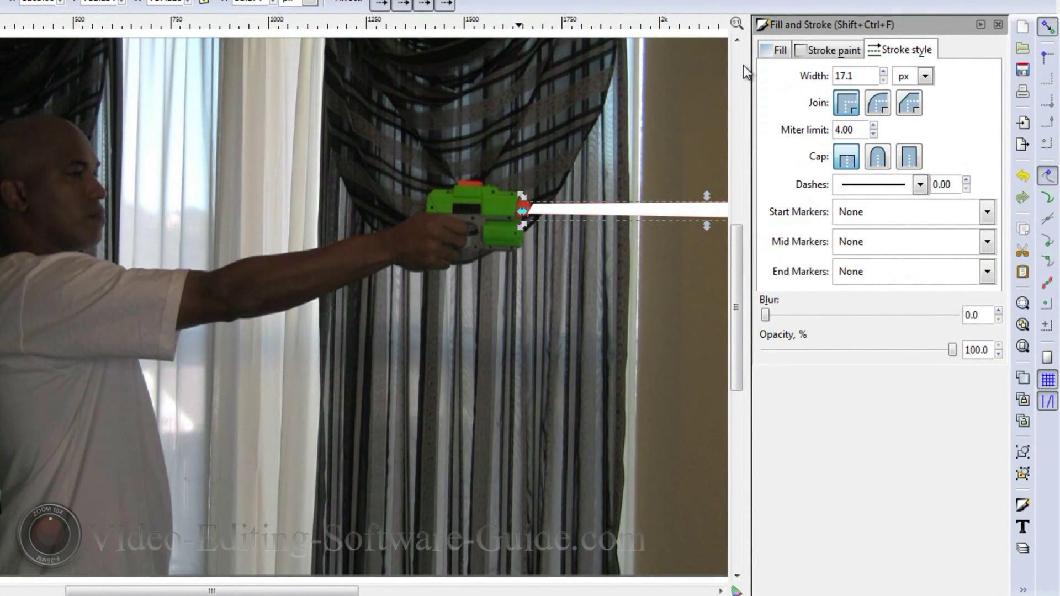
{"action": "key", "text": "Return"}
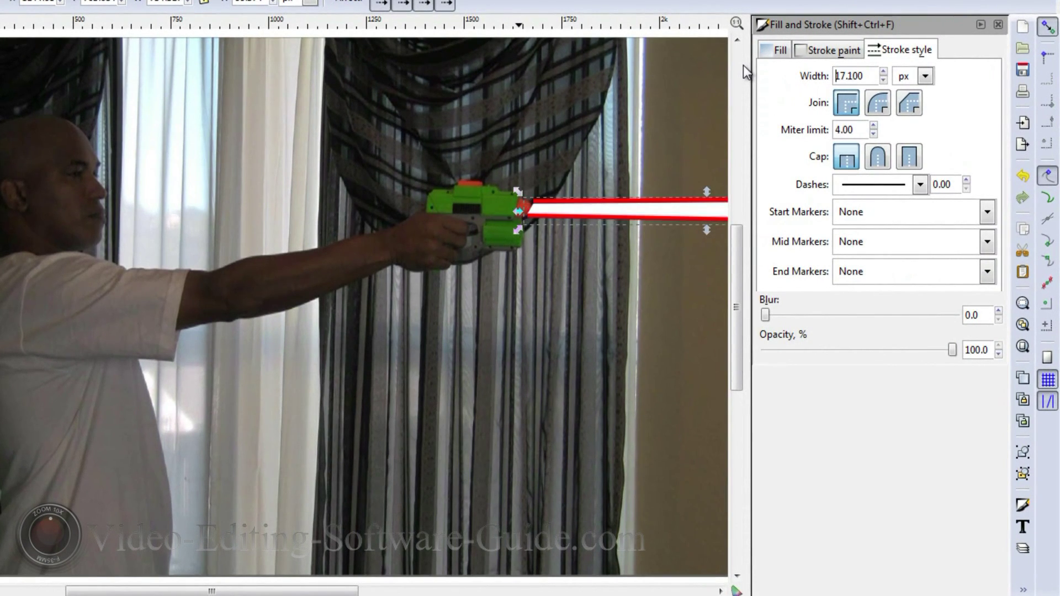
- Set the blur to 2.4 on the red beam and to 0.5 on the white beam
{"action": "double_click", "coordinate": [988, 315]}
{"action": "type", "text": "2.4"}
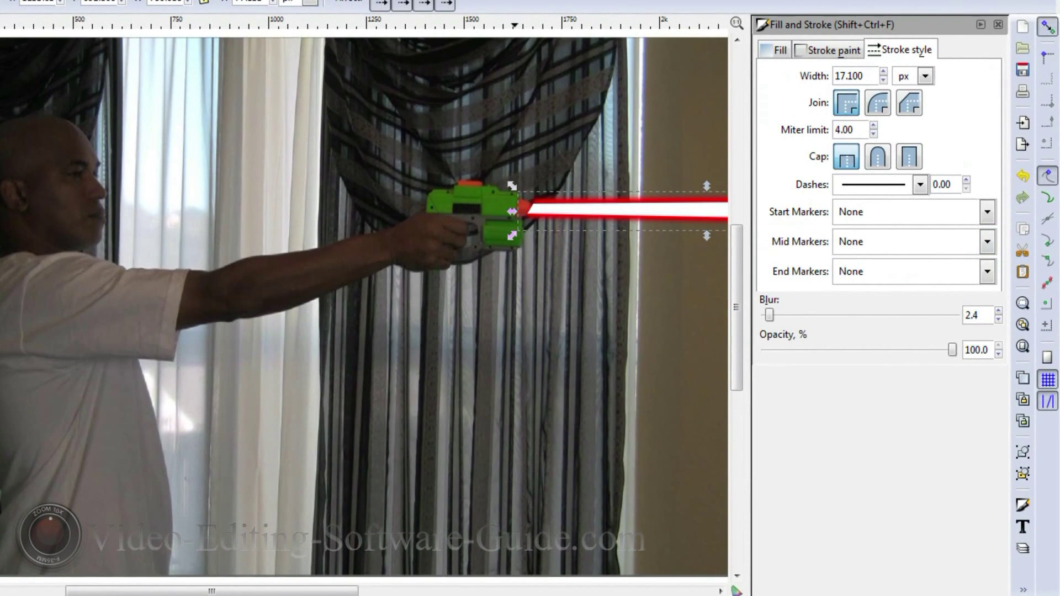
{"action": "left_click", "coordinate": [649, 210]}
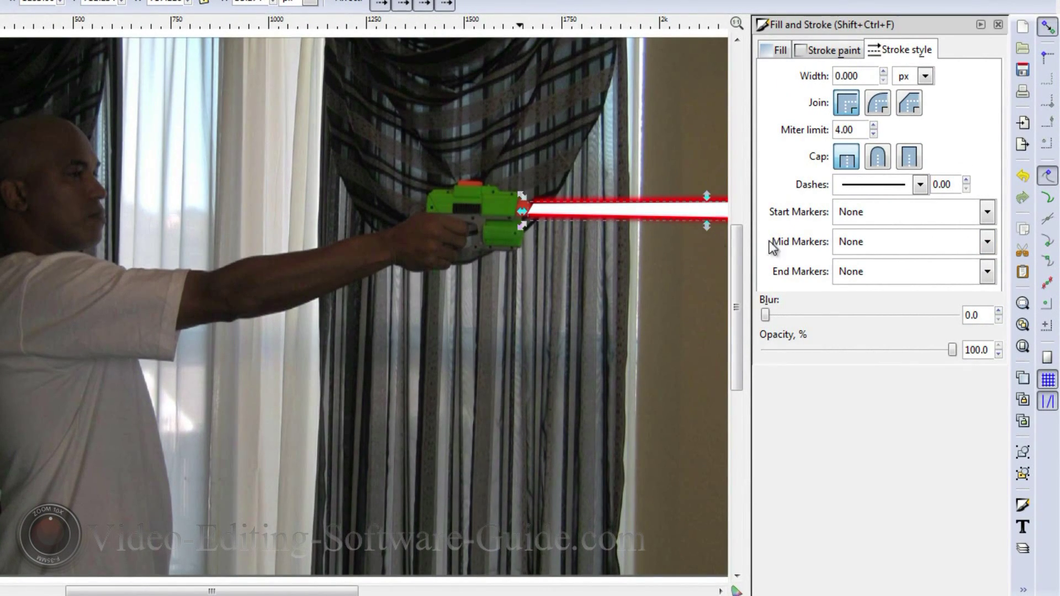
{"action": "left_click", "coordinate": [775, 51]}
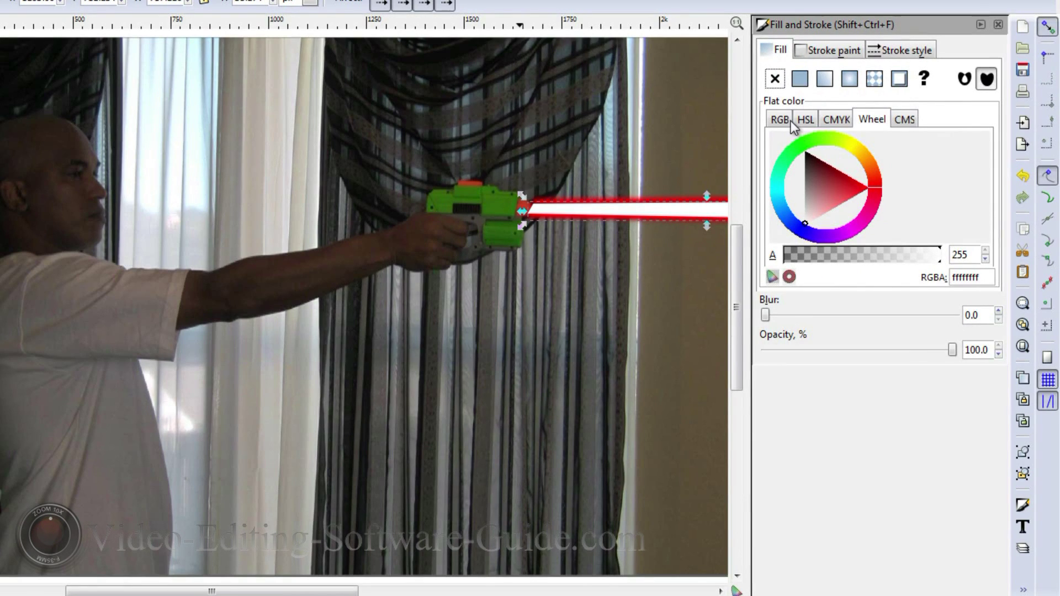
{"action": "double_click", "coordinate": [983, 314]}
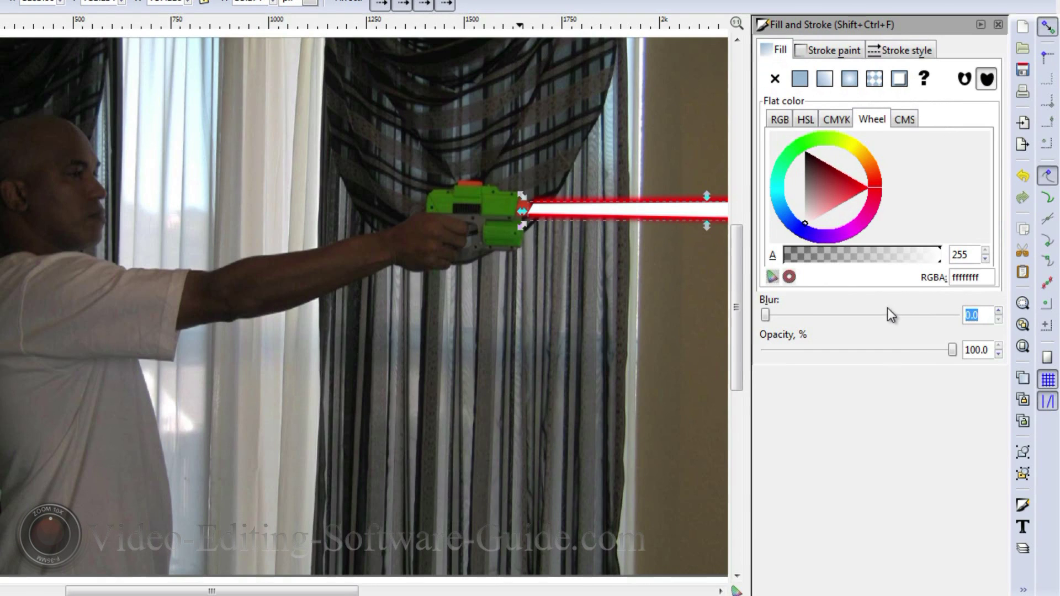
{"action": "type", "text": "0.5"}
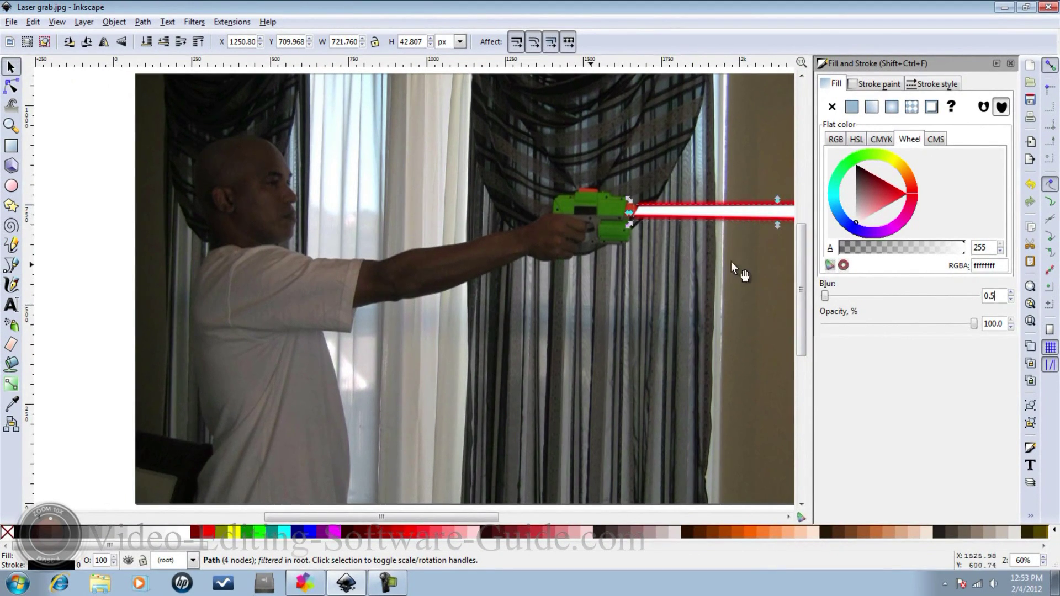
- Move the photo down away from the laser beam and select both beam shapes together
{"action": "left_click", "coordinate": [525, 356]}
{"action": "left_click_drag", "start_coordinate": [452, 340], "coordinate": [635, 464]}
{"action": "left_click_drag", "start_coordinate": [604, 329], "coordinate": [618, 437]}
{"action": "left_click_drag", "start_coordinate": [652, 379], "coordinate": [655, 446]}
{"action": "left_click_drag", "start_coordinate": [594, 179], "coordinate": [248, 239]}
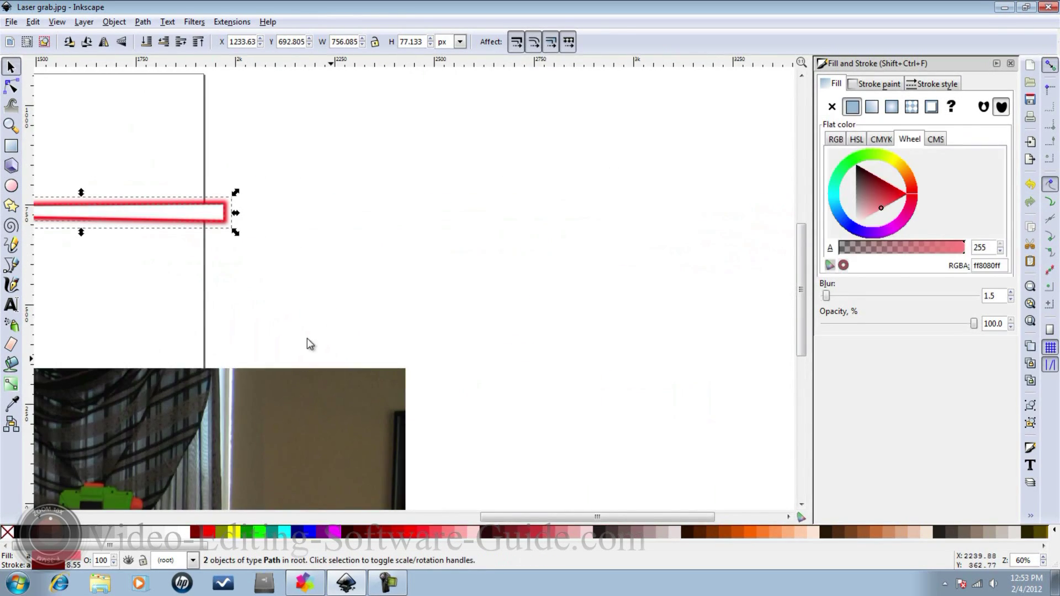
{"action": "left_click_drag", "start_coordinate": [576, 518], "coordinate": [507, 522]}
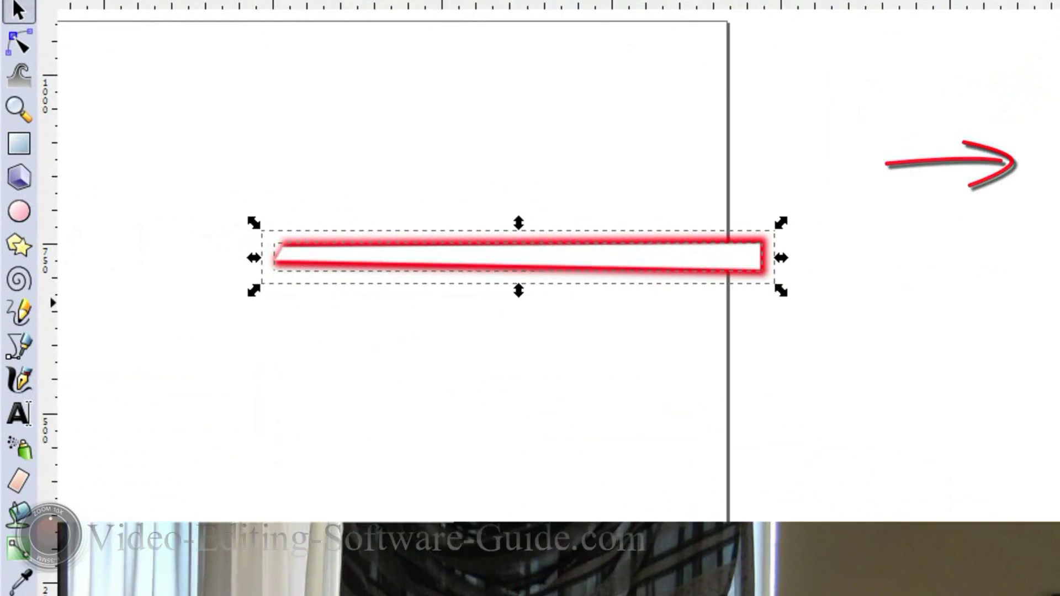
- Export the two selected beam shapes as a PNG bitmap, using the selection as the export area at 90 dpi
{"action": "left_click", "coordinate": [1033, 159]}
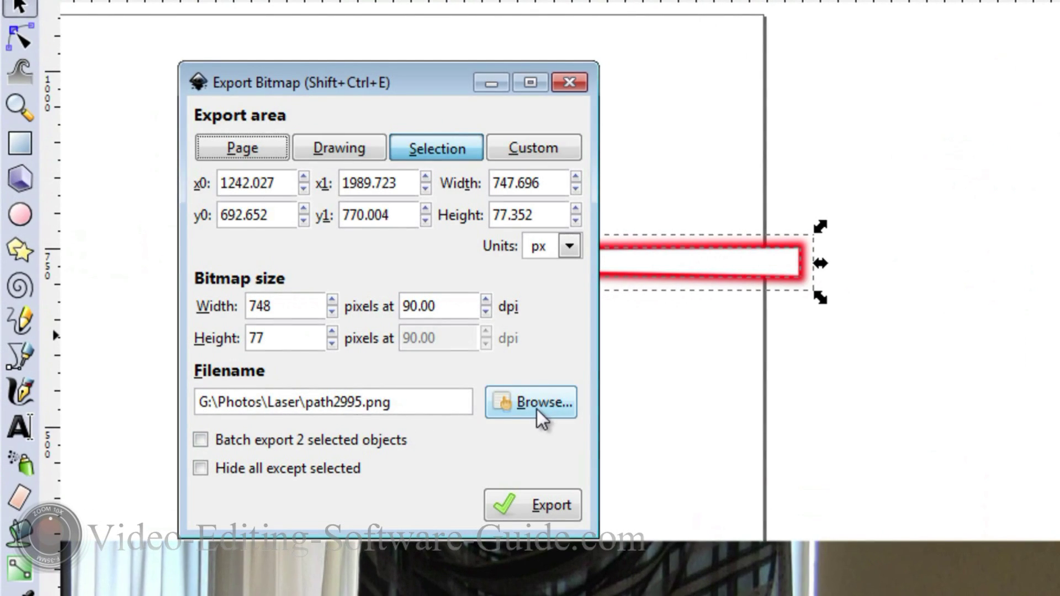
{"action": "left_click", "coordinate": [546, 504]}
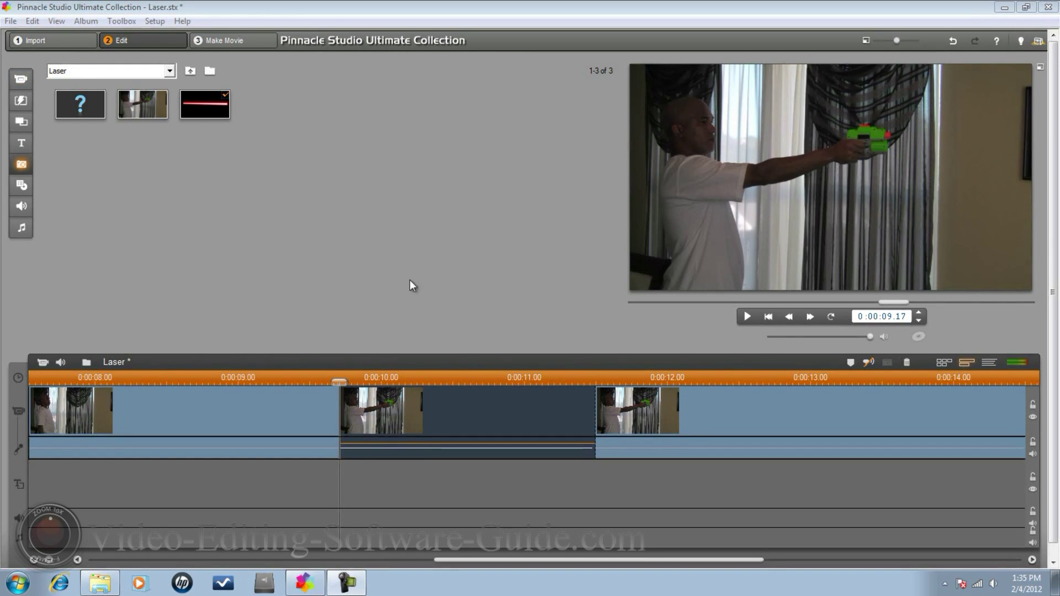
- In Pinnacle Studio, examine the boundaries of the middle video clip on the timeline at frame level
{"action": "left_click_drag", "start_coordinate": [305, 381], "coordinate": [376, 383]}
{"action": "left_click_drag", "start_coordinate": [675, 559], "coordinate": [762, 560]}
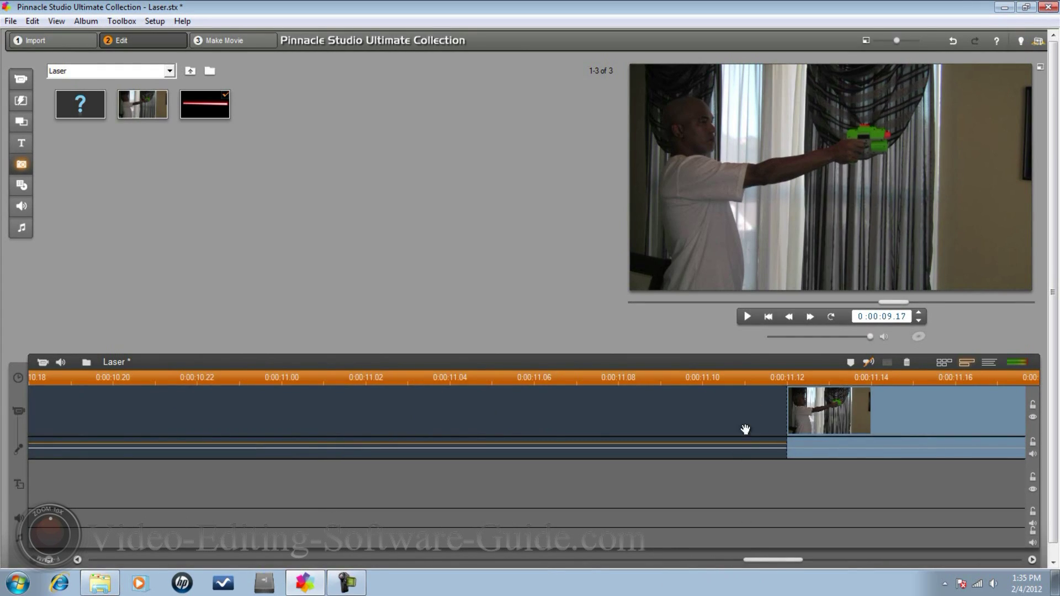
{"action": "left_click_drag", "start_coordinate": [751, 379], "coordinate": [722, 381]}
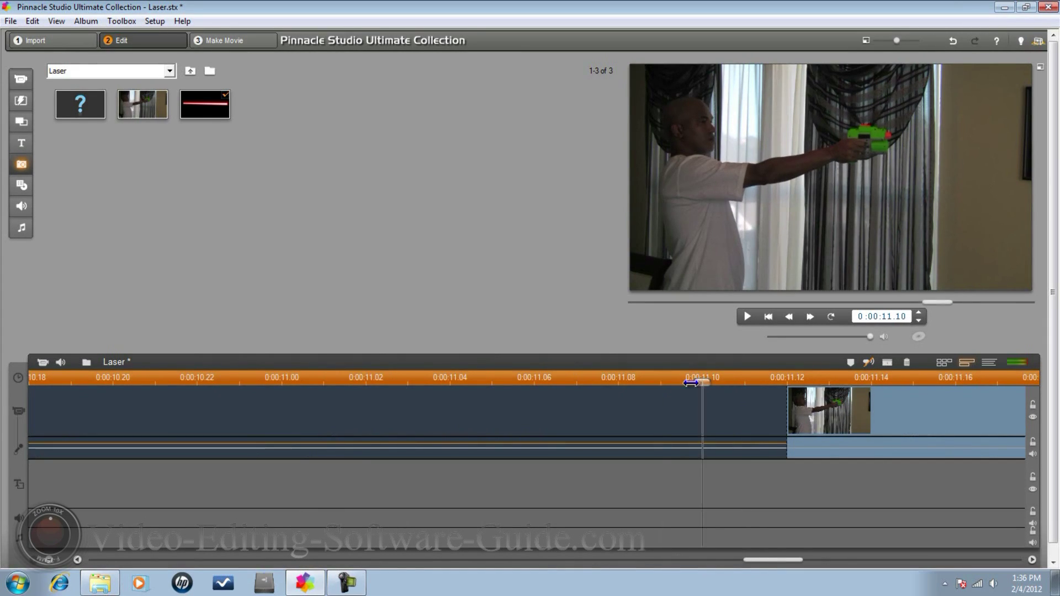
{"action": "left_click_drag", "start_coordinate": [704, 382], "coordinate": [776, 378]}
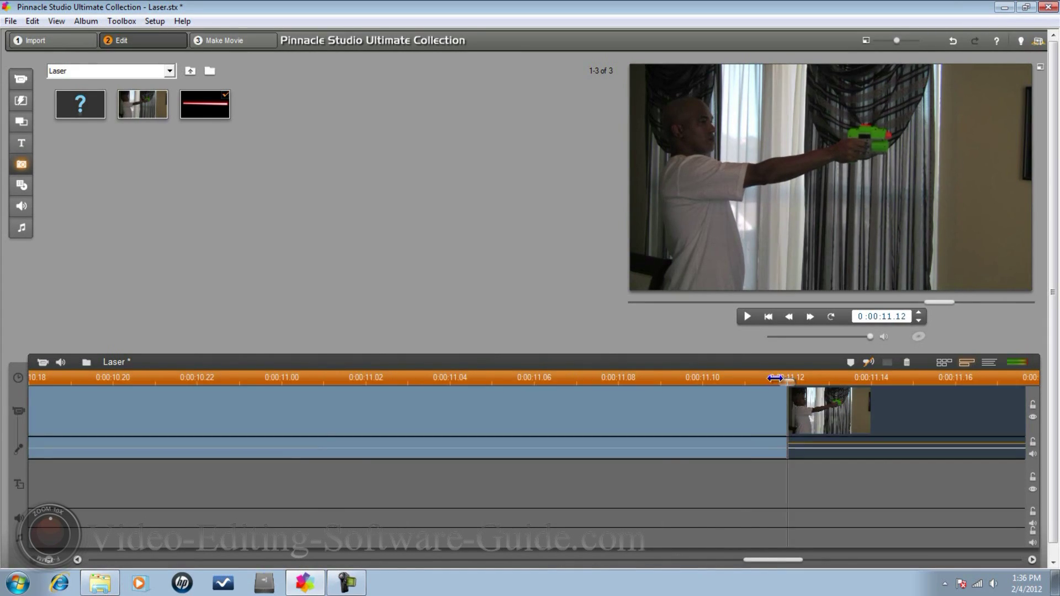
{"action": "key", "text": "x"}
{"action": "key", "text": "x"}
{"action": "key", "text": "x"}
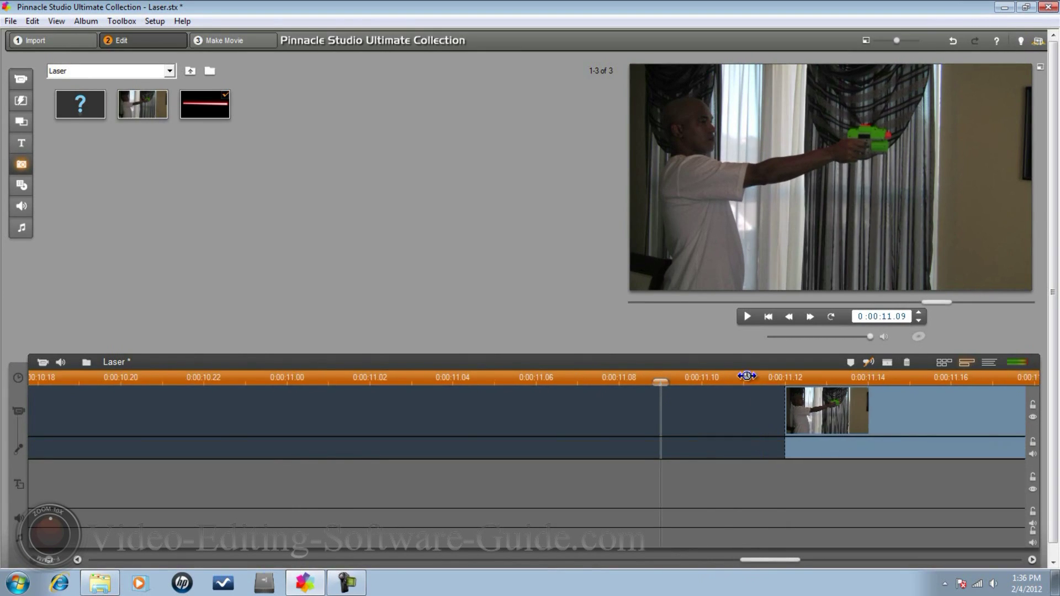
{"action": "key", "text": "minus"}
{"action": "key", "text": "minus"}
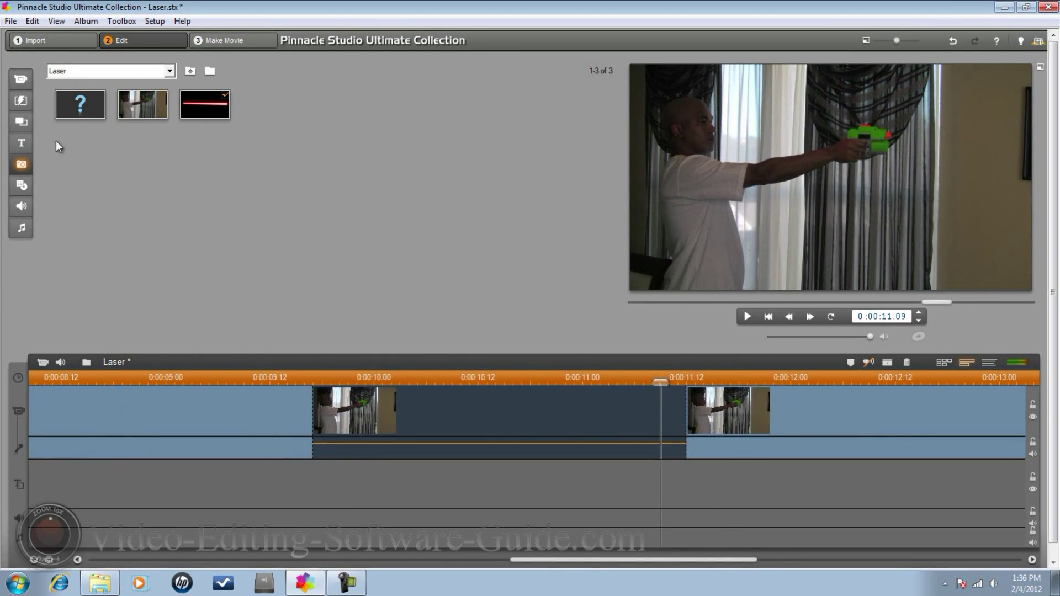
- Place the laser image on the overlay track at 0:00:09.17 and trim it to end with the middle clip at 0:00:11.12
{"action": "left_click_drag", "start_coordinate": [204, 103], "coordinate": [318, 475]}
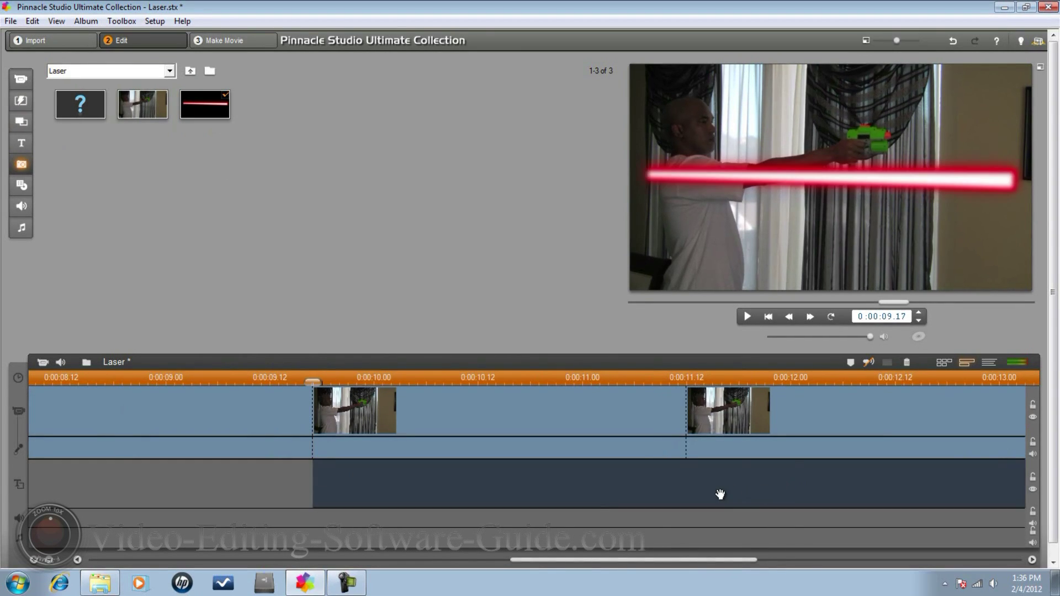
{"action": "left_click_drag", "start_coordinate": [313, 381], "coordinate": [682, 384]}
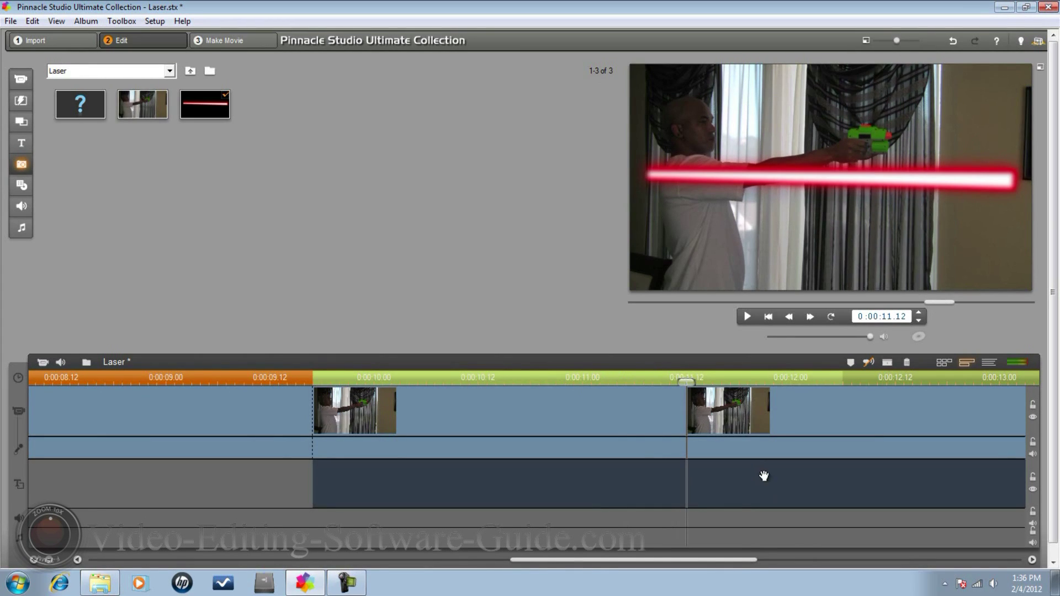
{"action": "left_click", "coordinate": [891, 361]}
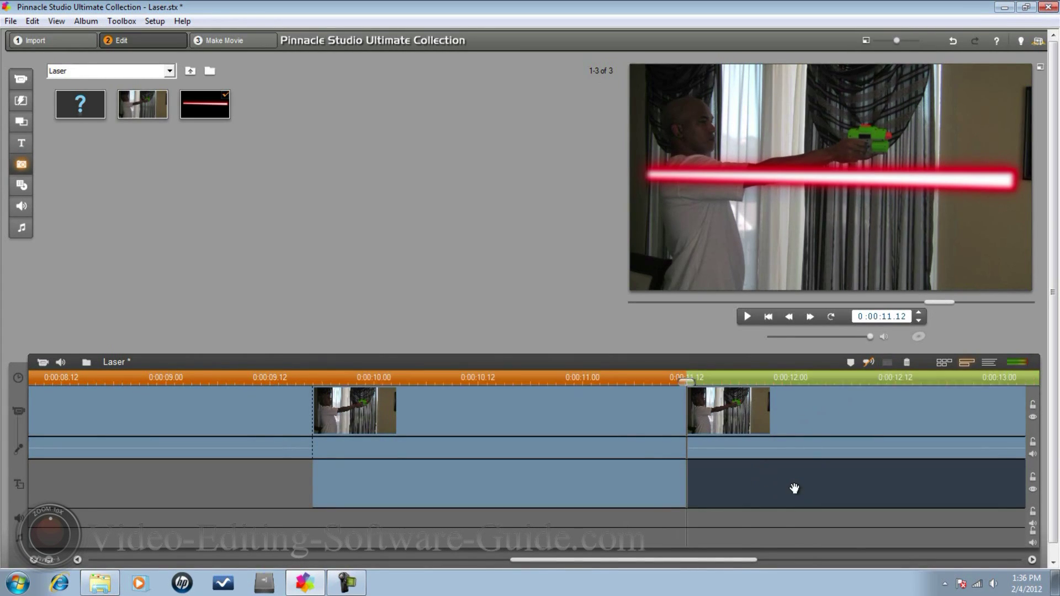
{"action": "right_click", "coordinate": [793, 490]}
{"action": "left_click", "coordinate": [831, 145]}
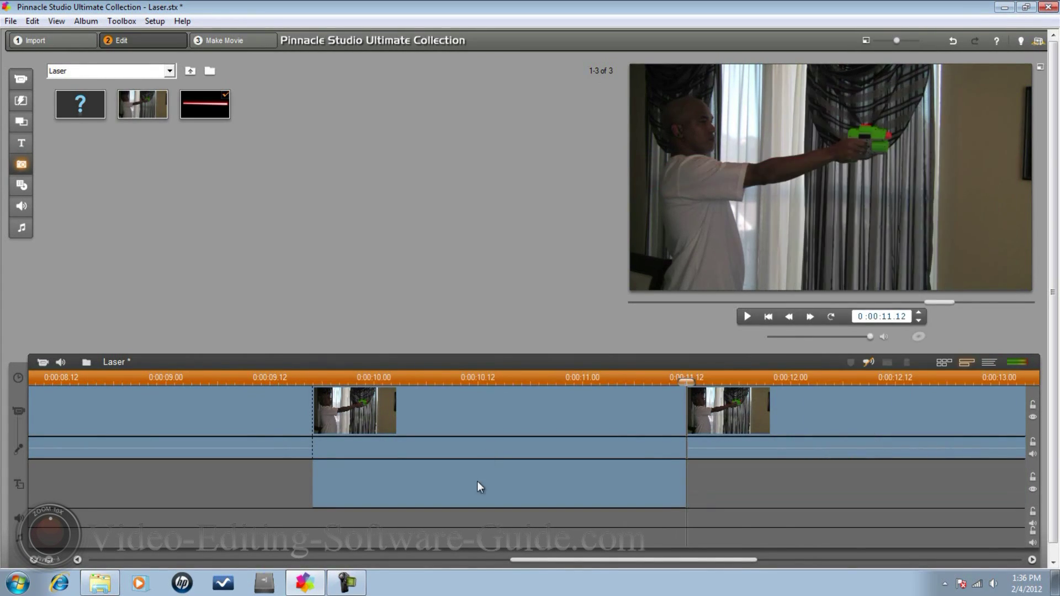
- Add the Picture-in-Picture effect from Studio HD RTFx to the laser overlay and reset its settings
{"action": "right_click", "coordinate": [439, 479]}
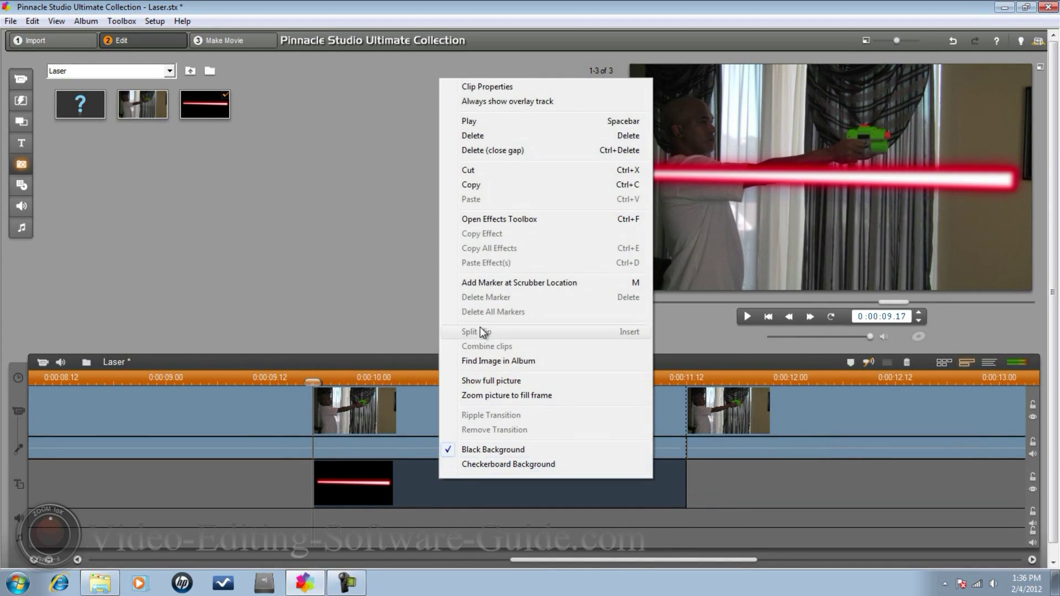
{"action": "left_click", "coordinate": [489, 219]}
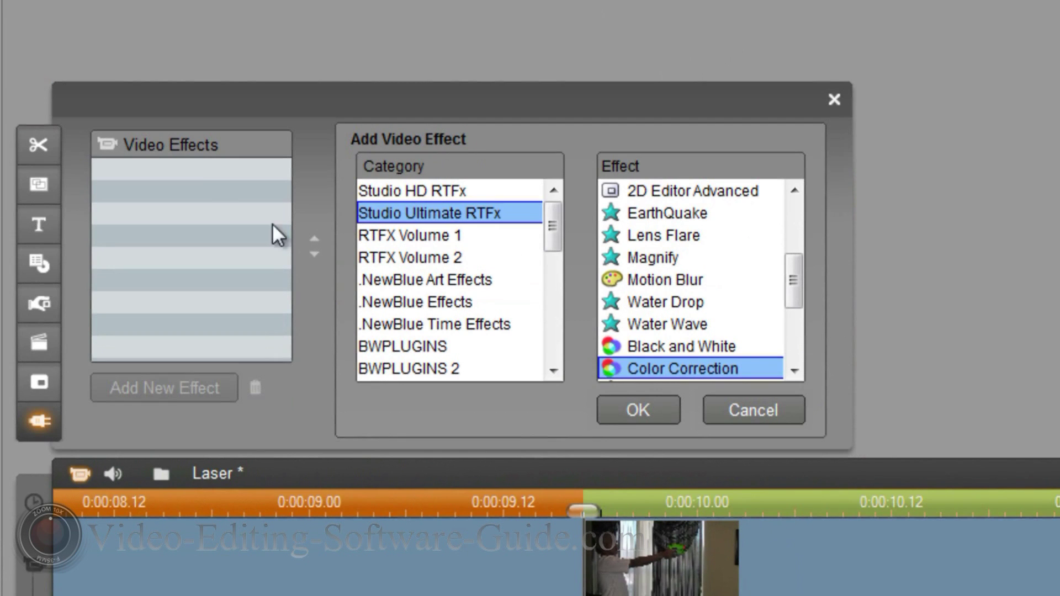
{"action": "left_click", "coordinate": [440, 190]}
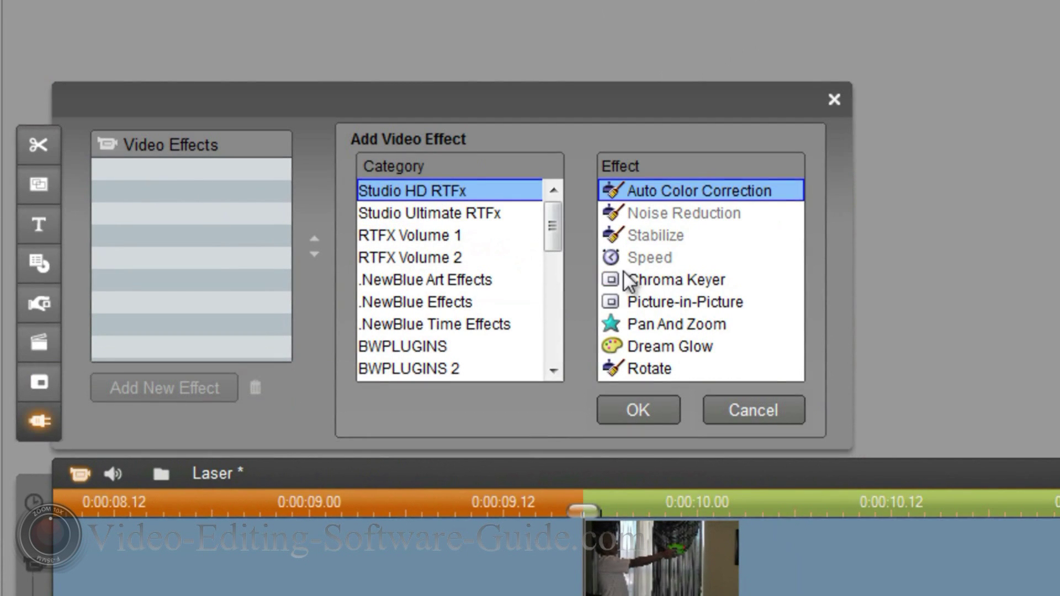
{"action": "left_click", "coordinate": [717, 302]}
{"action": "left_click", "coordinate": [641, 409]}
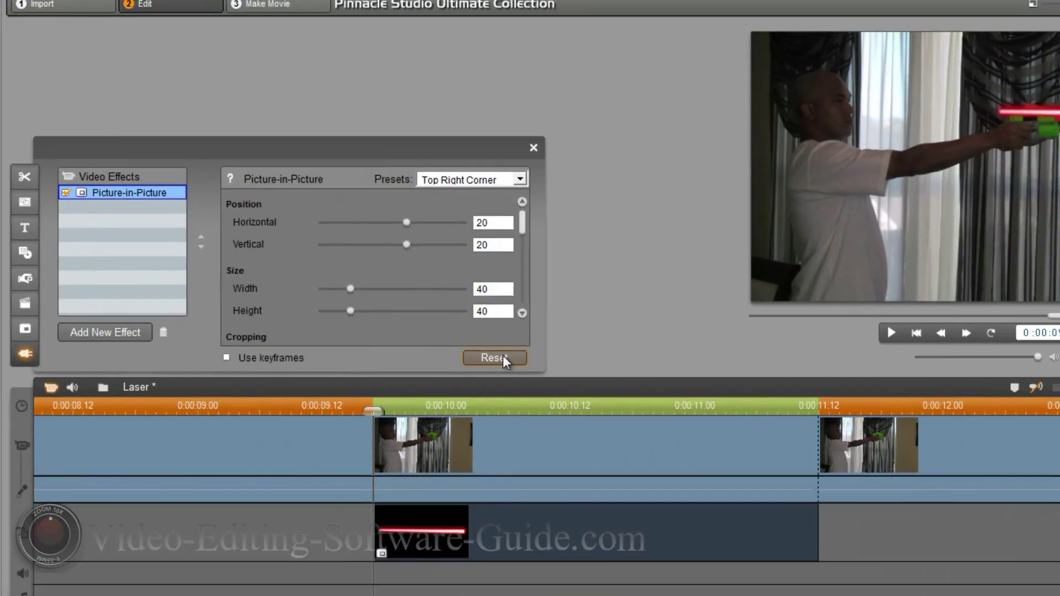
{"action": "left_click", "coordinate": [774, 428]}
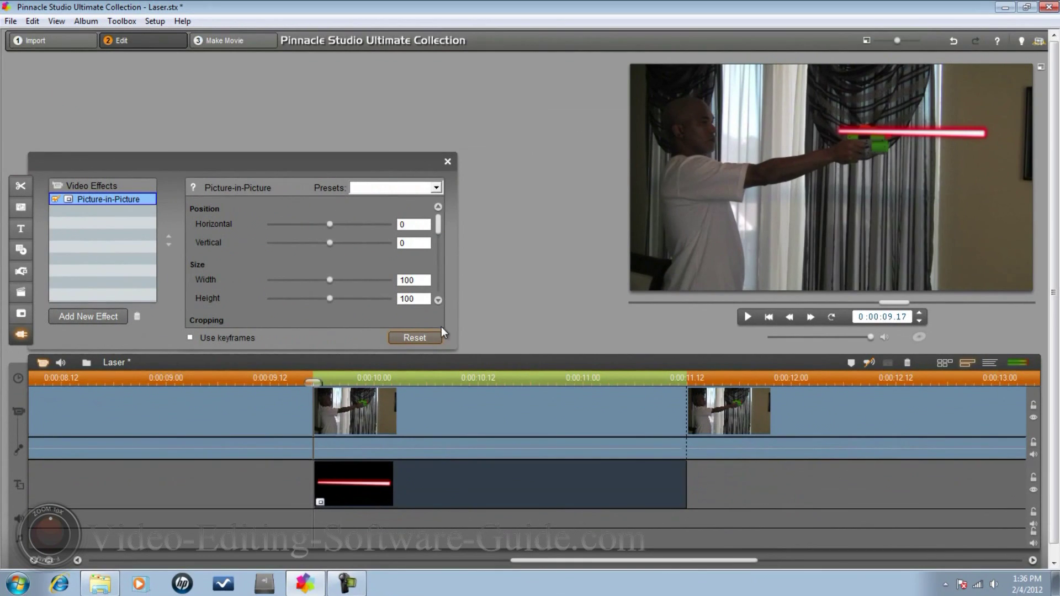
- Set the laser's Picture-in-Picture position to 48 horizontally and 17 vertically
{"action": "double_click", "coordinate": [423, 225]}
{"action": "type", "text": "48"}
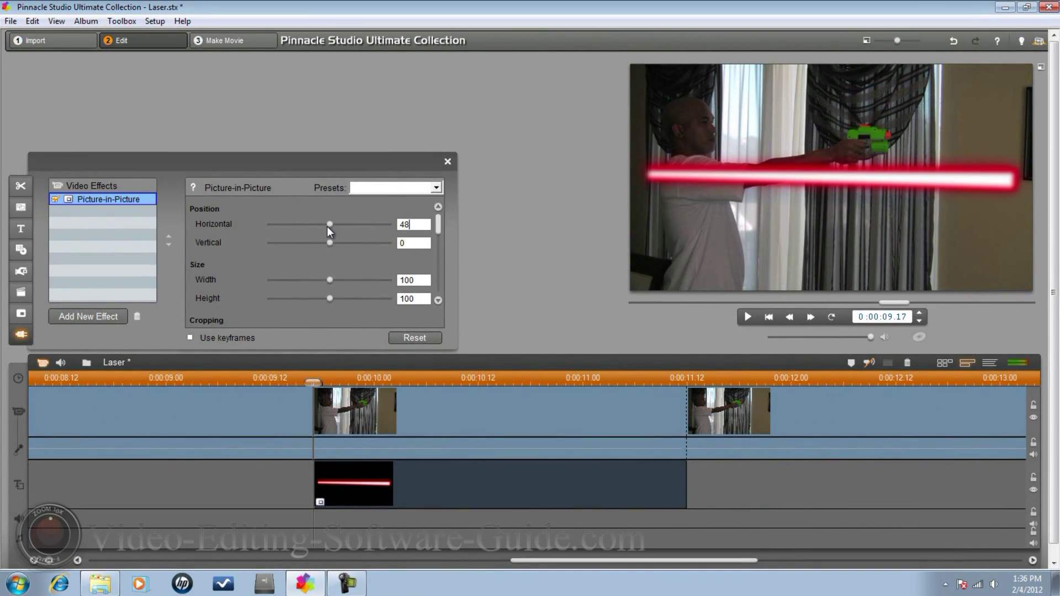
{"action": "left_click", "coordinate": [413, 244]}
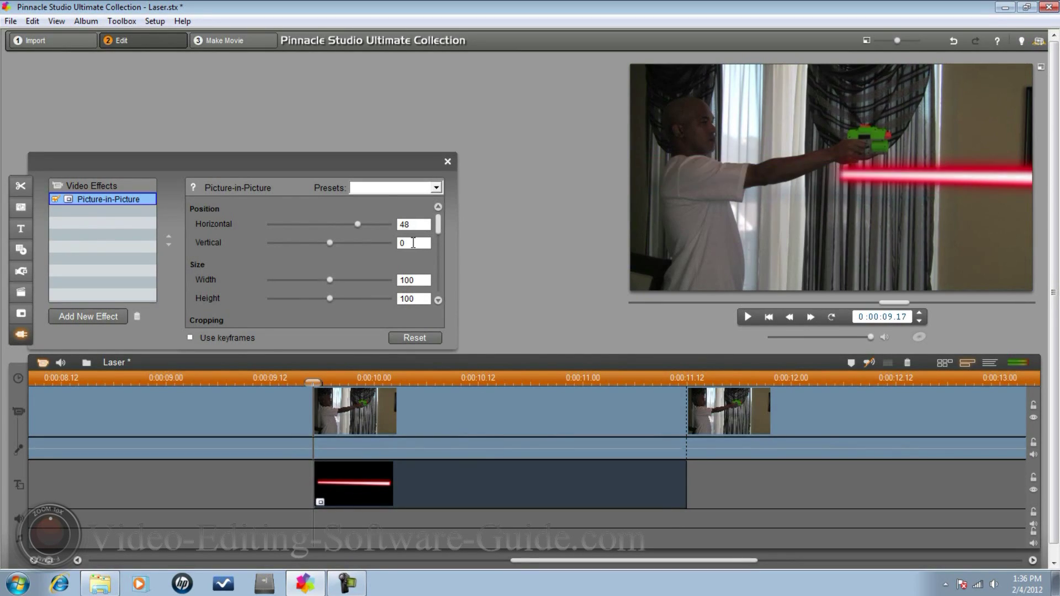
{"action": "key", "text": "BackSpace"}
{"action": "type", "text": "17"}
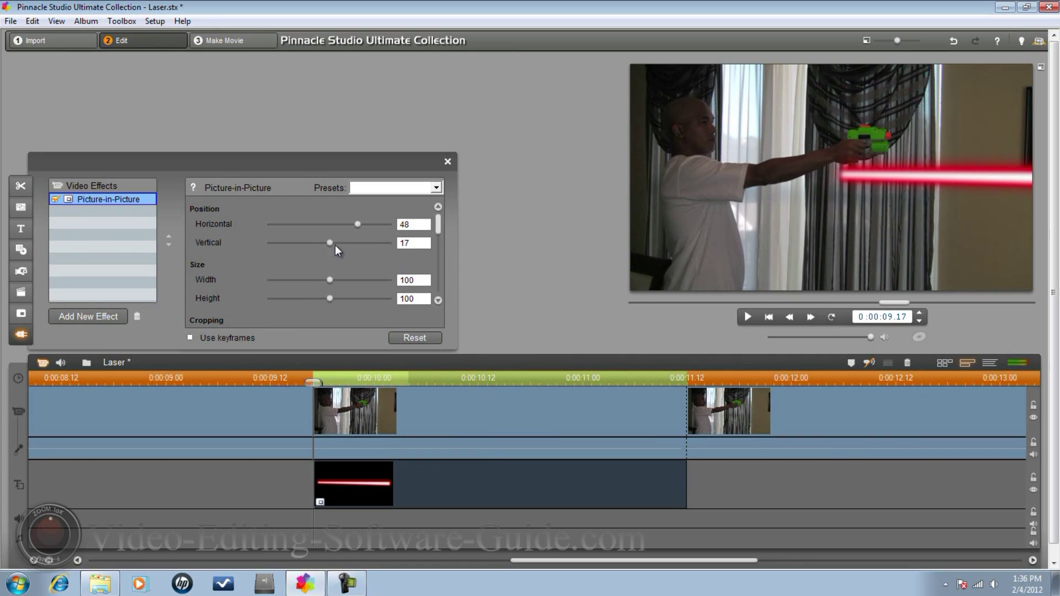
{"action": "key", "text": "Tab"}
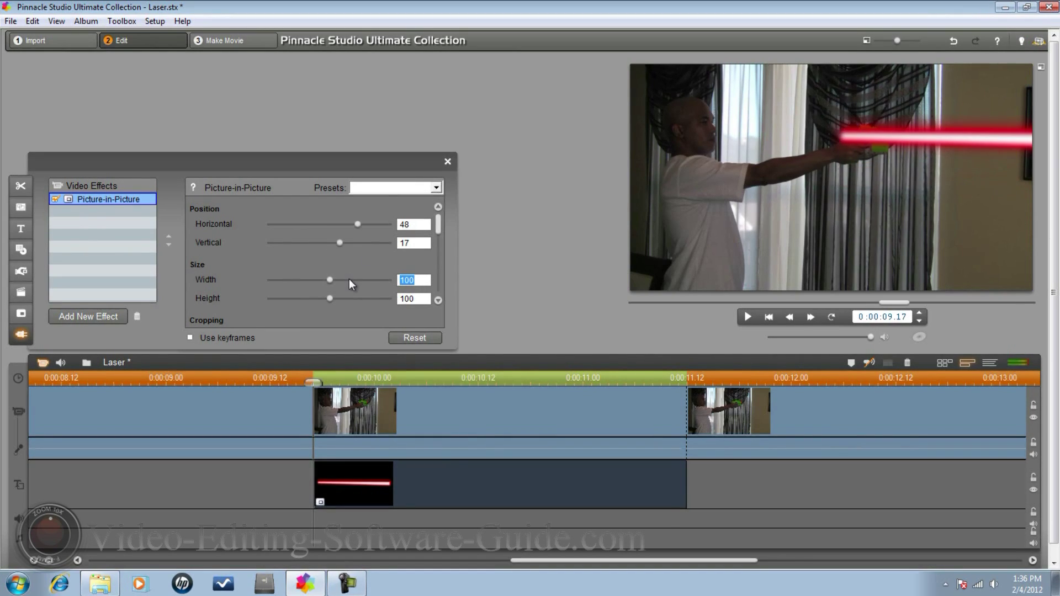
- Set the laser's Picture-in-Picture width and height to 70
{"action": "type", "text": "70"}
{"action": "key", "text": "Return"}
{"action": "double_click", "coordinate": [421, 301]}
{"action": "type", "text": "70"}
{"action": "key", "text": "Return"}
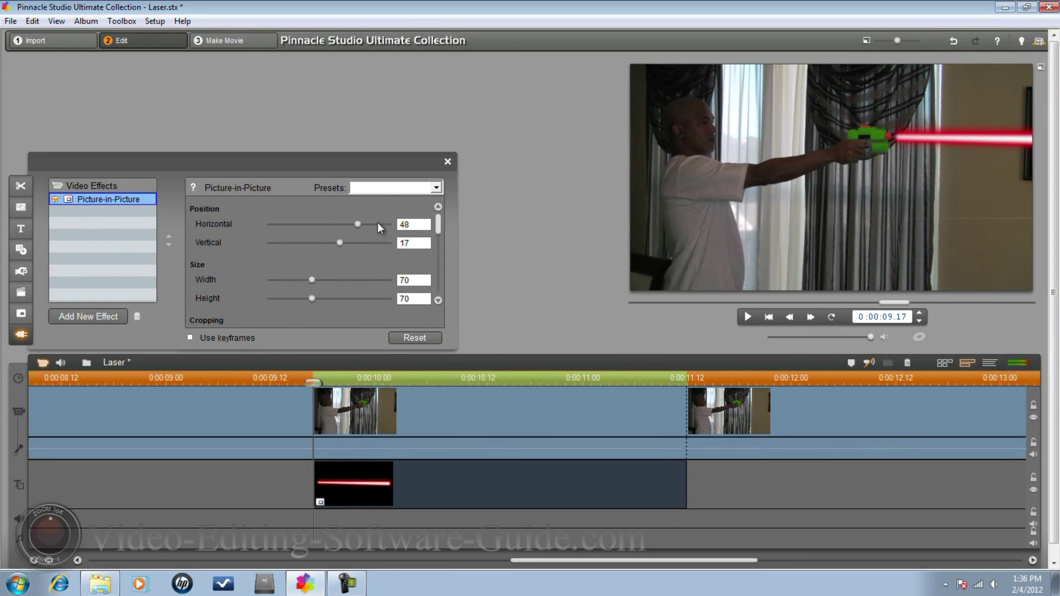
- Adjust the laser's horizontal Picture-in-Picture position to 47 to align the beam with the gun's muzzle
{"action": "left_click", "coordinate": [413, 225]}
{"action": "key", "text": "BackSpace"}
{"action": "type", "text": "9"}
{"action": "key", "text": "BackSpace"}
{"action": "type", "text": "7"}
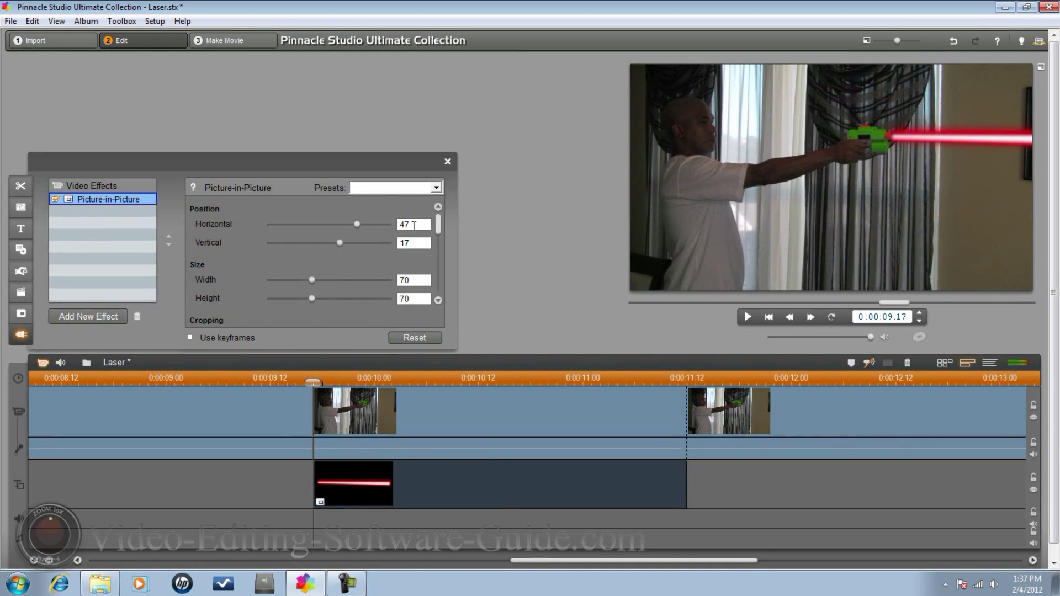
- Add the 2D Editor Advanced effect from Studio Ultimate RTFx to the laser overlay and reset its settings
{"action": "left_click", "coordinate": [81, 313]}
{"action": "left_click", "coordinate": [244, 224]}
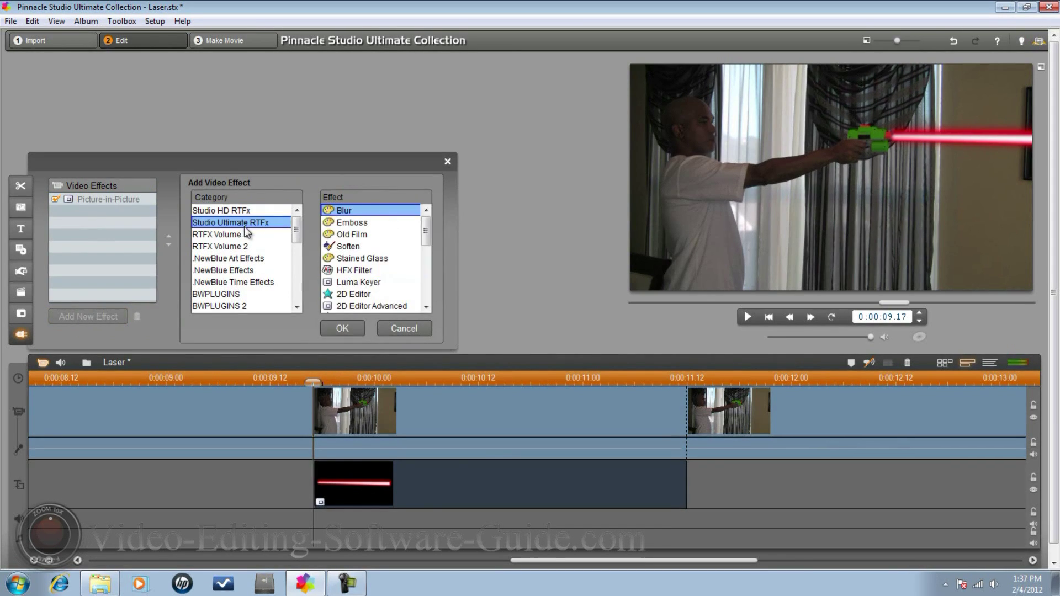
{"action": "left_click", "coordinate": [380, 306]}
{"action": "left_click", "coordinate": [344, 328]}
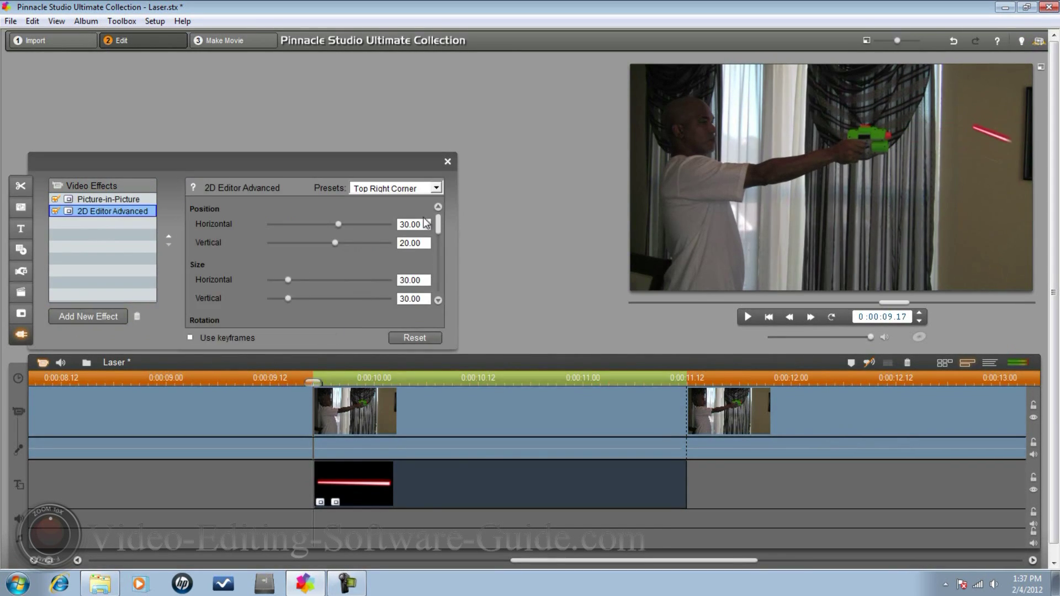
{"action": "left_click", "coordinate": [416, 338]}
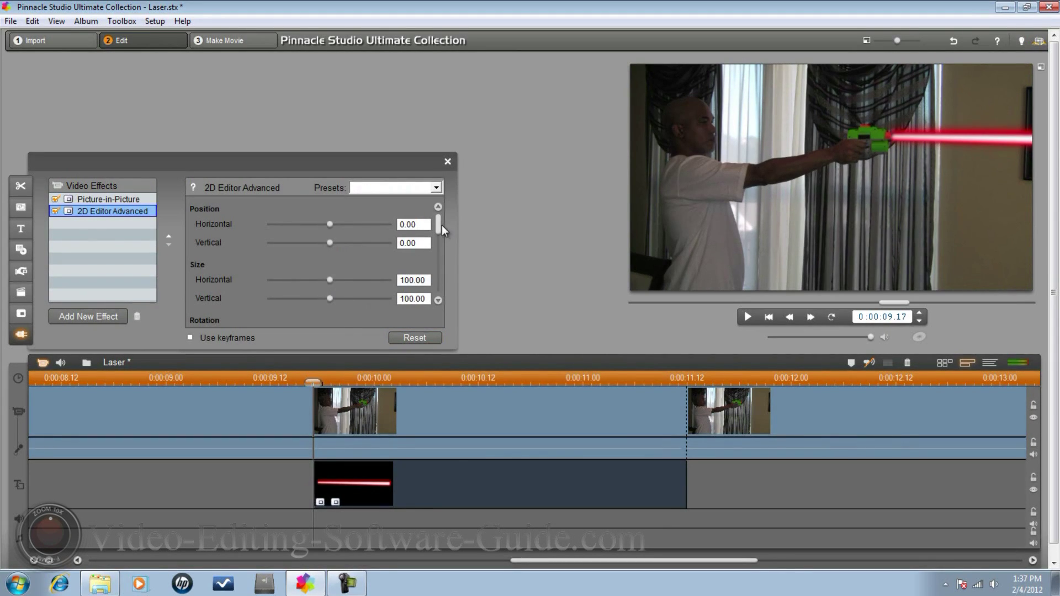
- Set the right cropping of the 2D Editor Advanced effect to 33% to shorten the beam to the muzzle
{"action": "left_click_drag", "start_coordinate": [440, 224], "coordinate": [444, 283]}
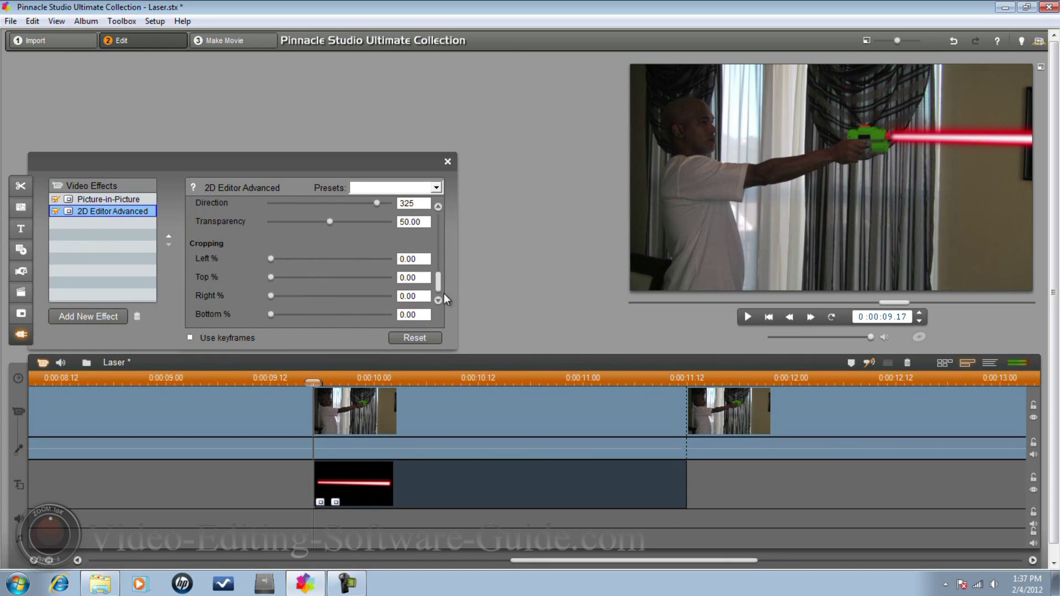
{"action": "left_click_drag", "start_coordinate": [415, 296], "coordinate": [355, 301]}
{"action": "left_click_drag", "start_coordinate": [271, 296], "coordinate": [312, 297]}
{"action": "left_click_drag", "start_coordinate": [425, 295], "coordinate": [270, 296]}
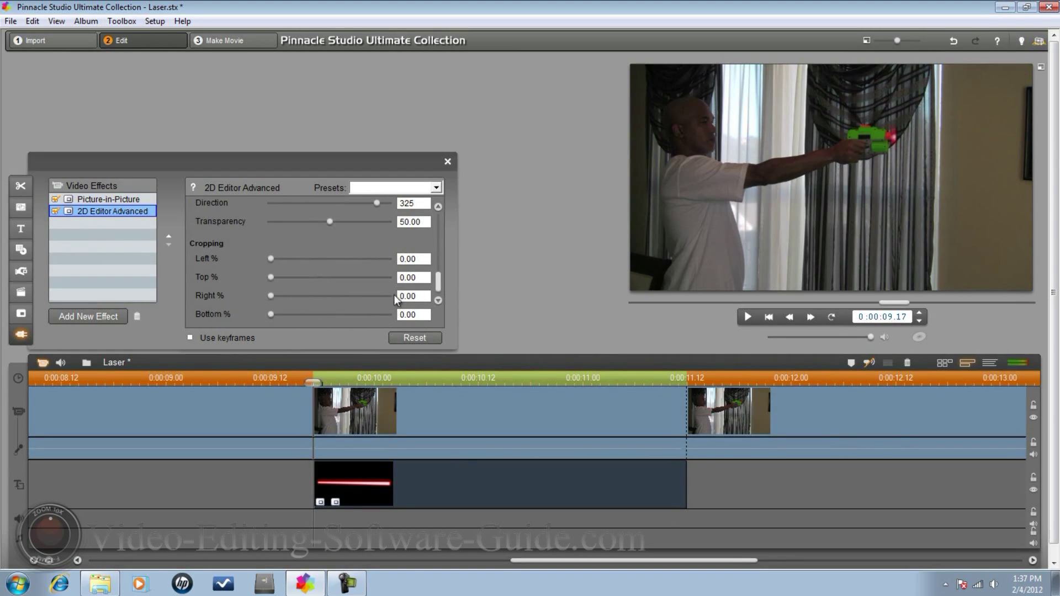
{"action": "left_click_drag", "start_coordinate": [422, 296], "coordinate": [353, 296]}
{"action": "type", "text": "33"}
{"action": "key", "text": "Return"}
- Enable keyframes for the 2D Editor Advanced effect and check the right cropping at the end keyframe
{"action": "left_click", "coordinate": [190, 338]}
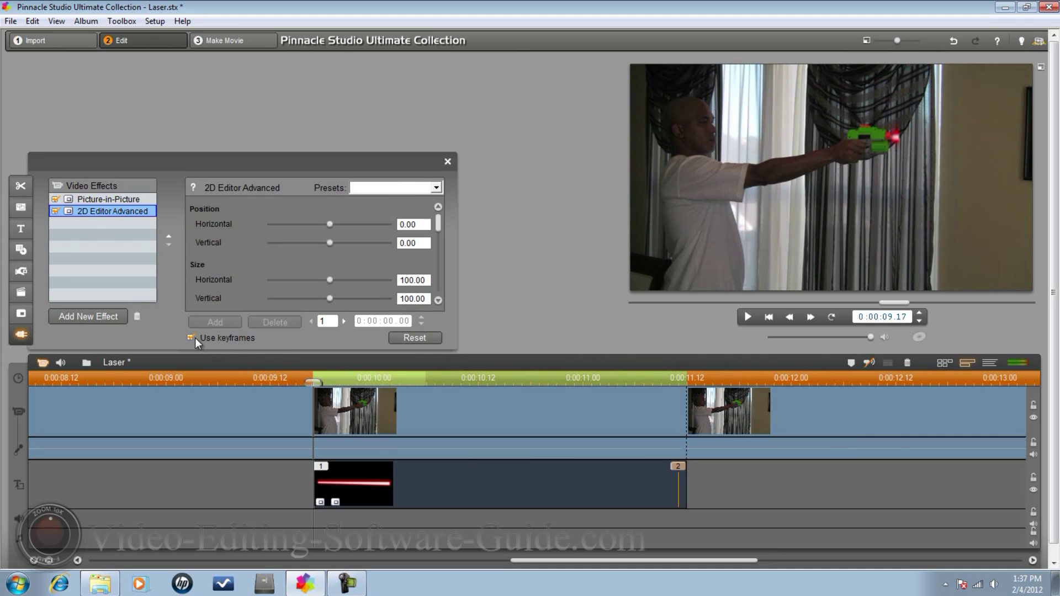
{"action": "left_click", "coordinate": [343, 321]}
{"action": "scroll", "coordinate": [436, 243], "scroll_direction": "down", "scroll_amount": 5}
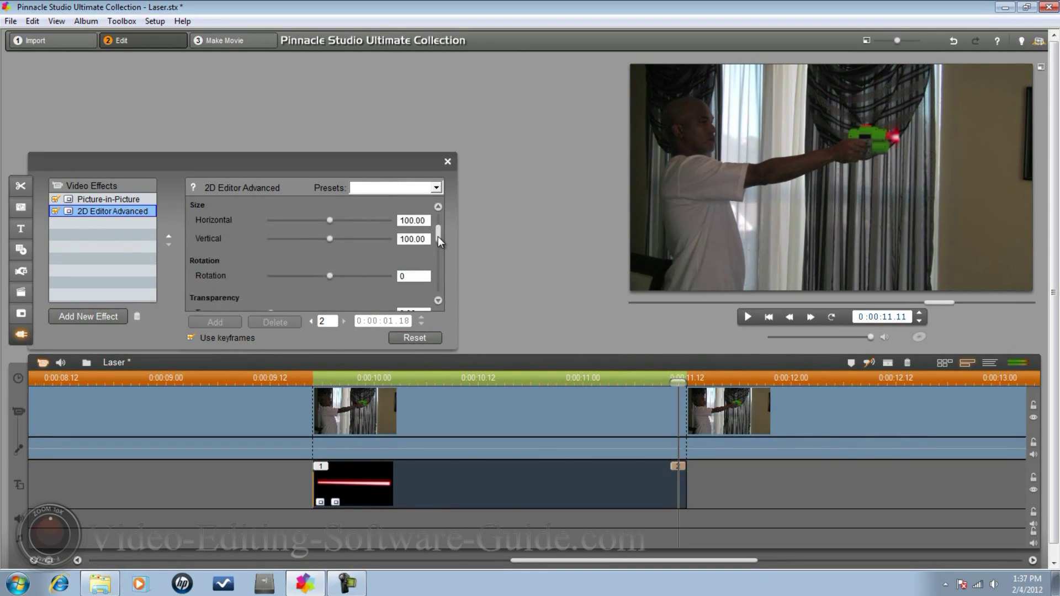
{"action": "left_click", "coordinate": [438, 301]}
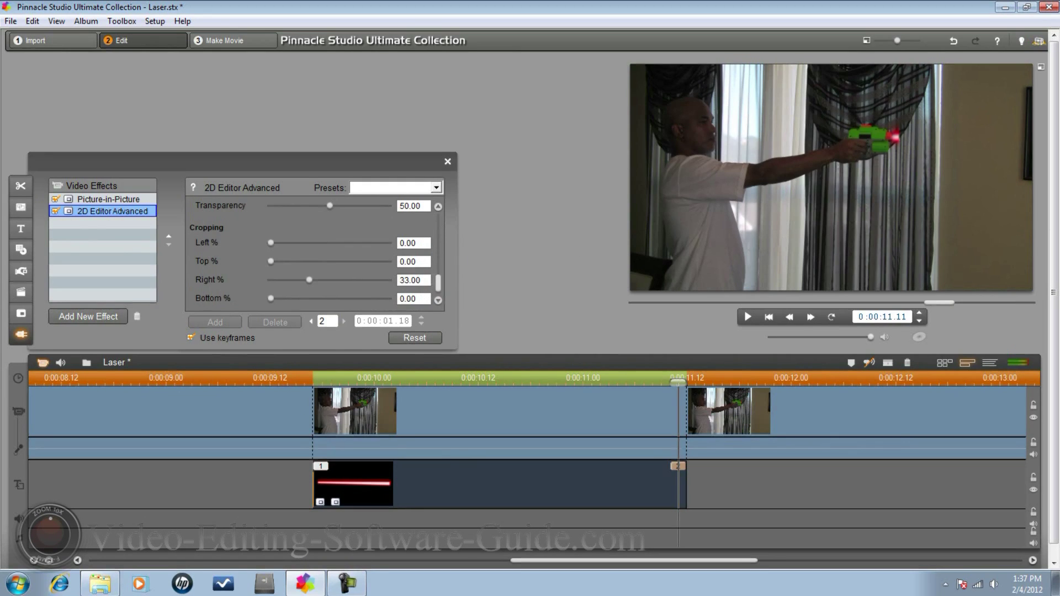
{"action": "left_click", "coordinate": [312, 321]}
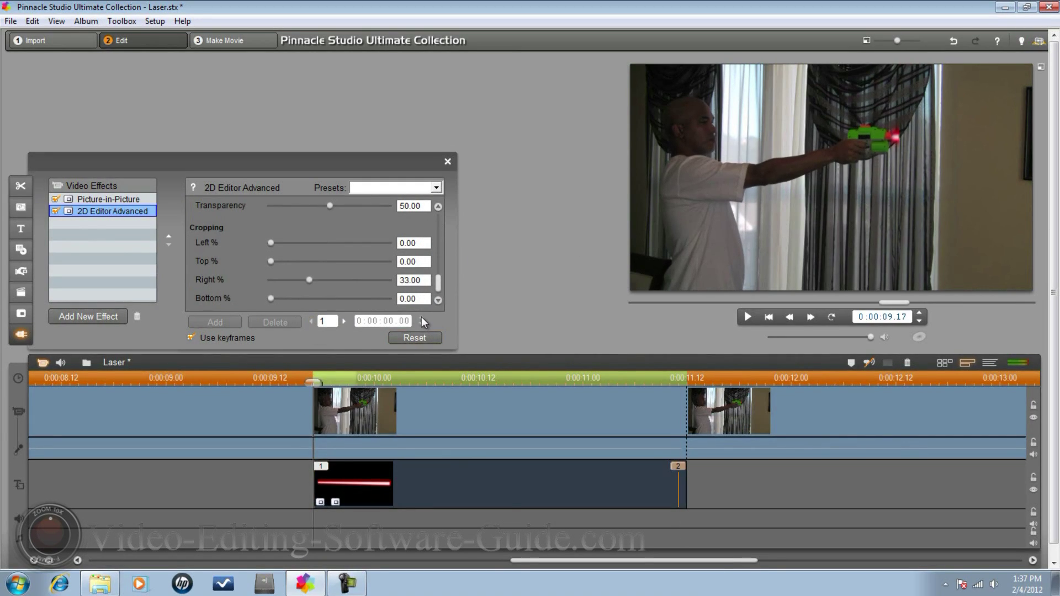
- Add a keyframe one frame into the laser overlay, at 0:00:00.01, and set its right cropping to 0
{"action": "left_click_drag", "start_coordinate": [315, 379], "coordinate": [322, 380]}
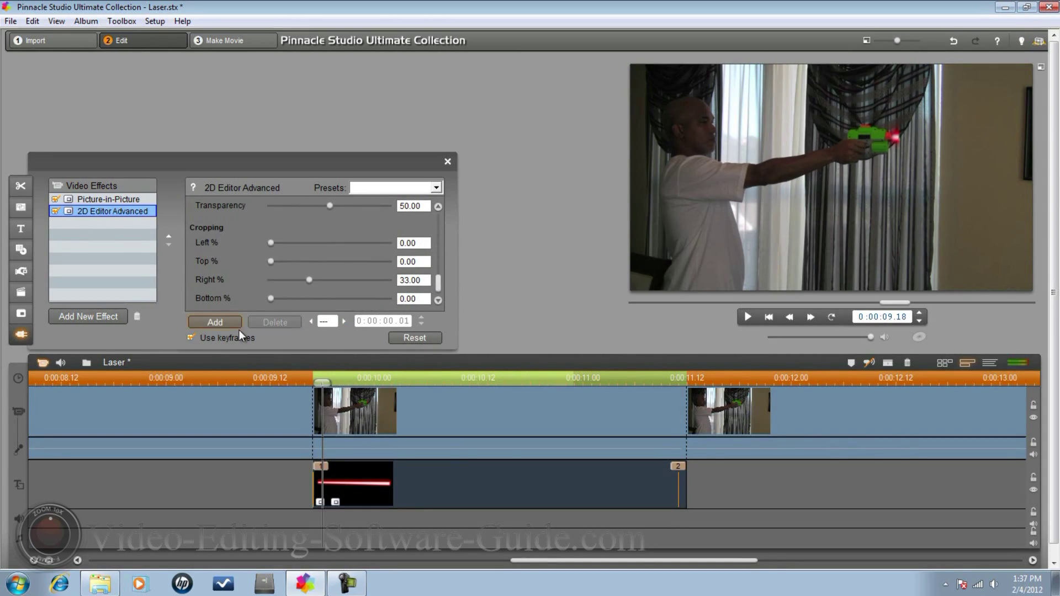
{"action": "left_click", "coordinate": [223, 323]}
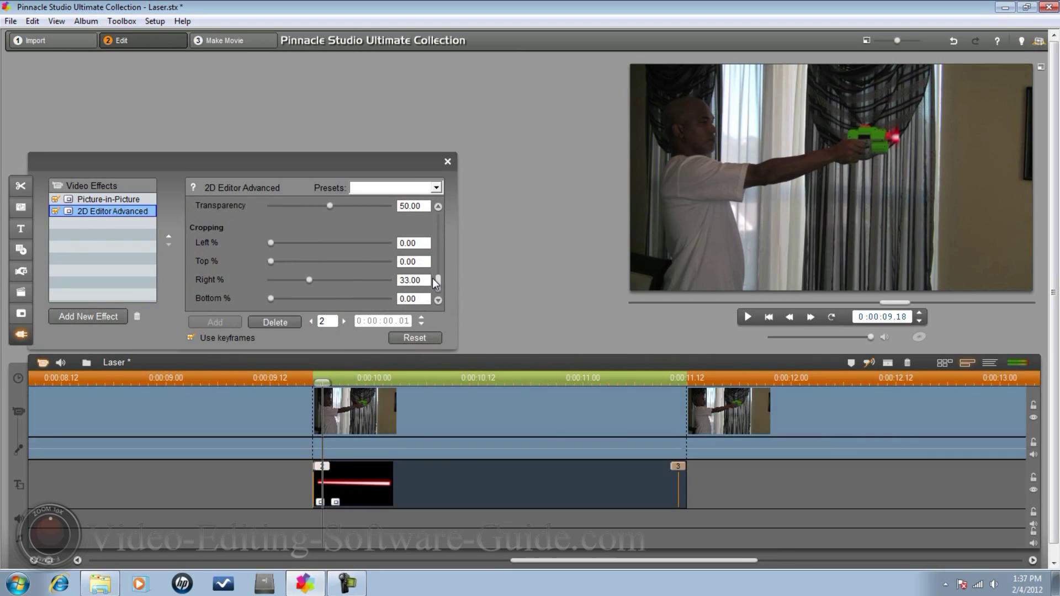
{"action": "left_click_drag", "start_coordinate": [424, 280], "coordinate": [399, 280]}
{"action": "type", "text": "0"}
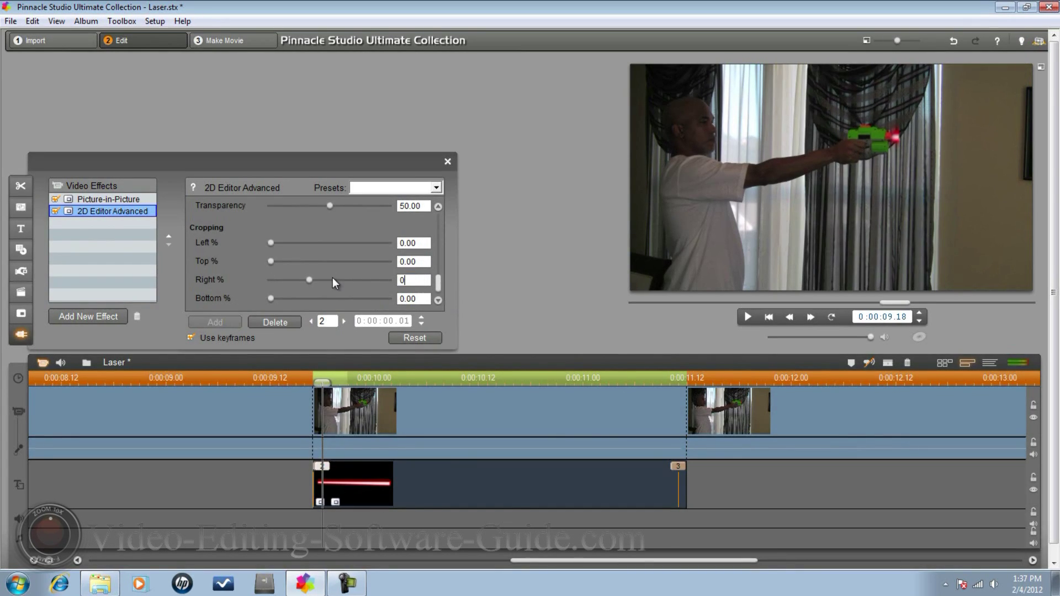
{"action": "key", "text": "Return"}
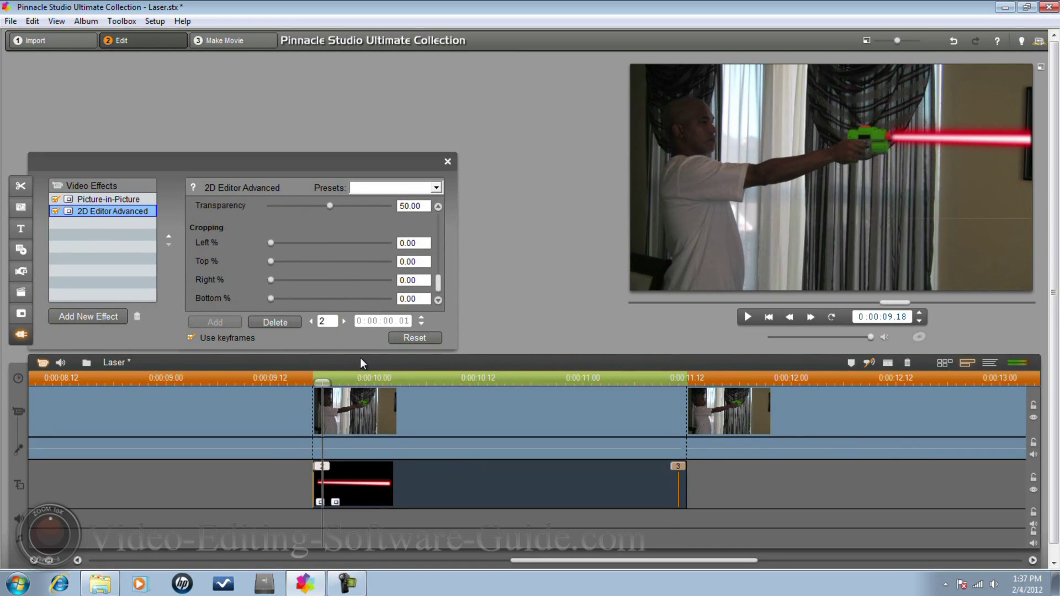
- Add a keyframe one frame before the end of the laser overlay, at 0:00:01.17, with right cropping set to 0
{"action": "left_click", "coordinate": [343, 322]}
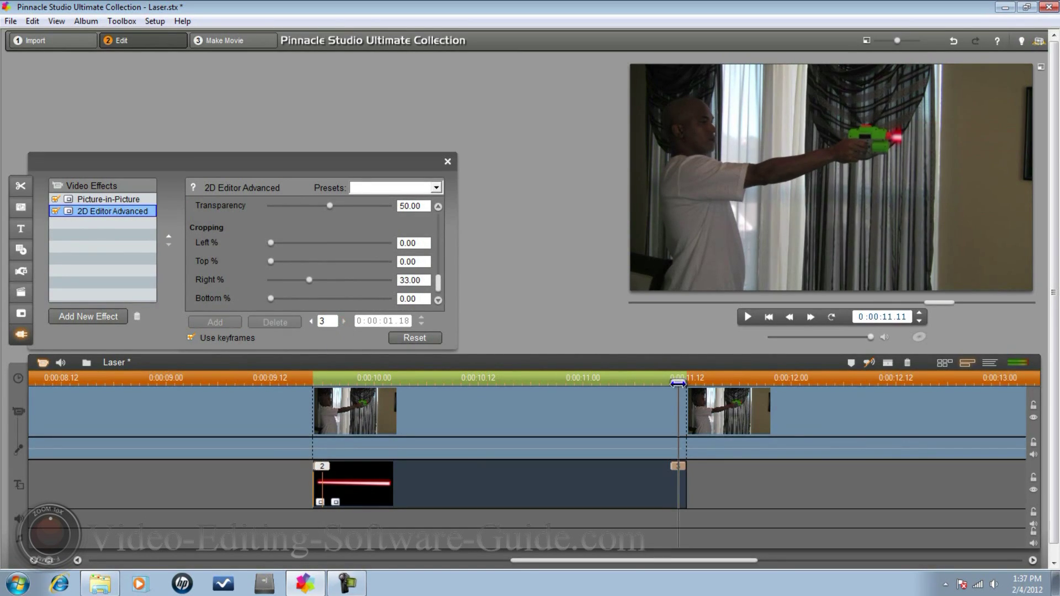
{"action": "left_click_drag", "start_coordinate": [675, 381], "coordinate": [670, 381]}
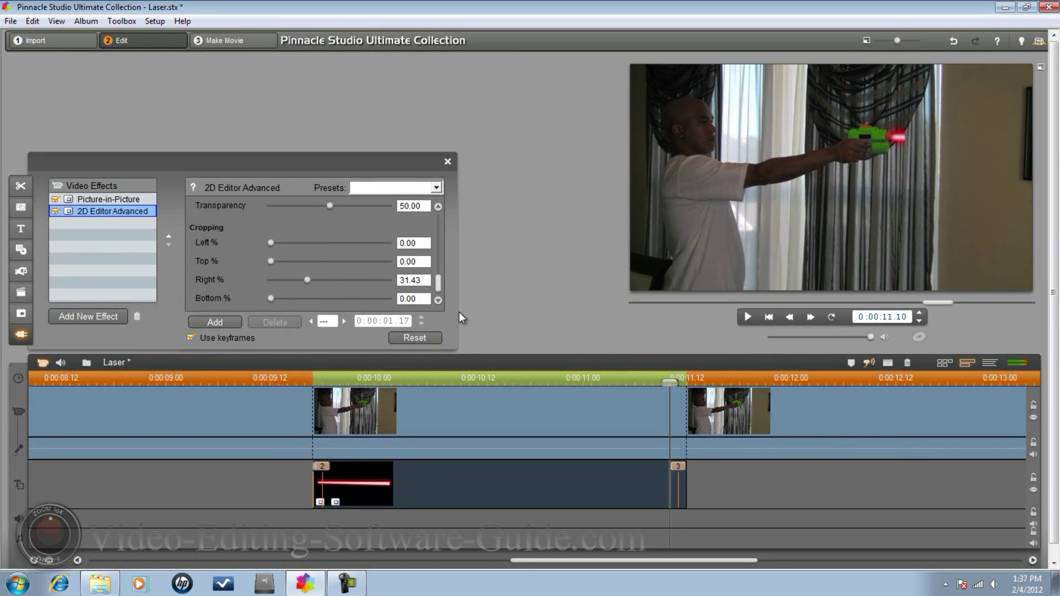
{"action": "left_click_drag", "start_coordinate": [429, 280], "coordinate": [400, 280]}
{"action": "type", "text": "0"}
{"action": "key", "text": "Return"}
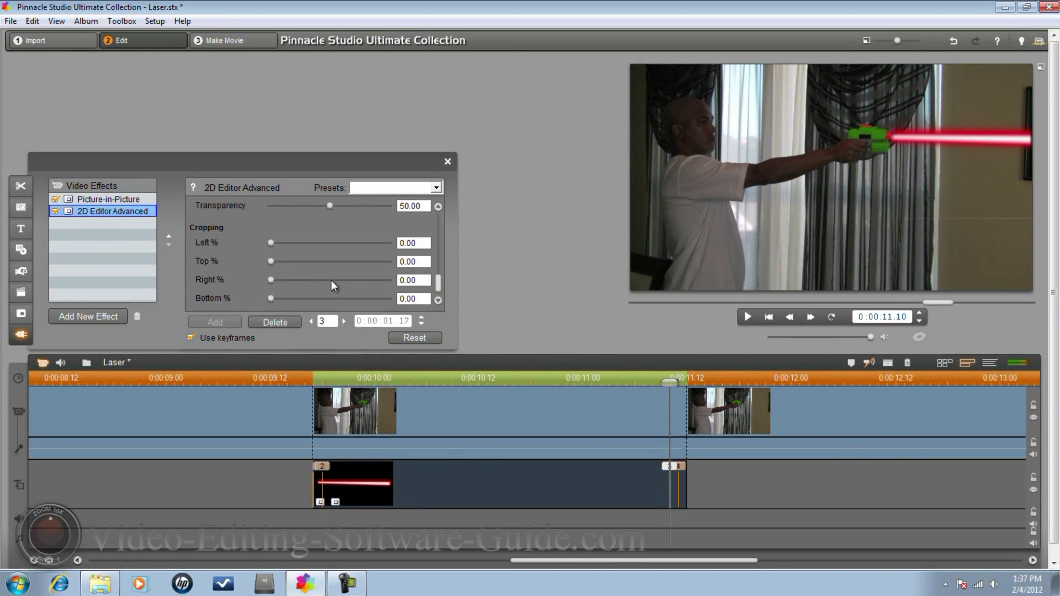
- Set the right cropping of the 2D Editor Advanced effect at the end keyframe to 66%
{"action": "left_click", "coordinate": [343, 321]}
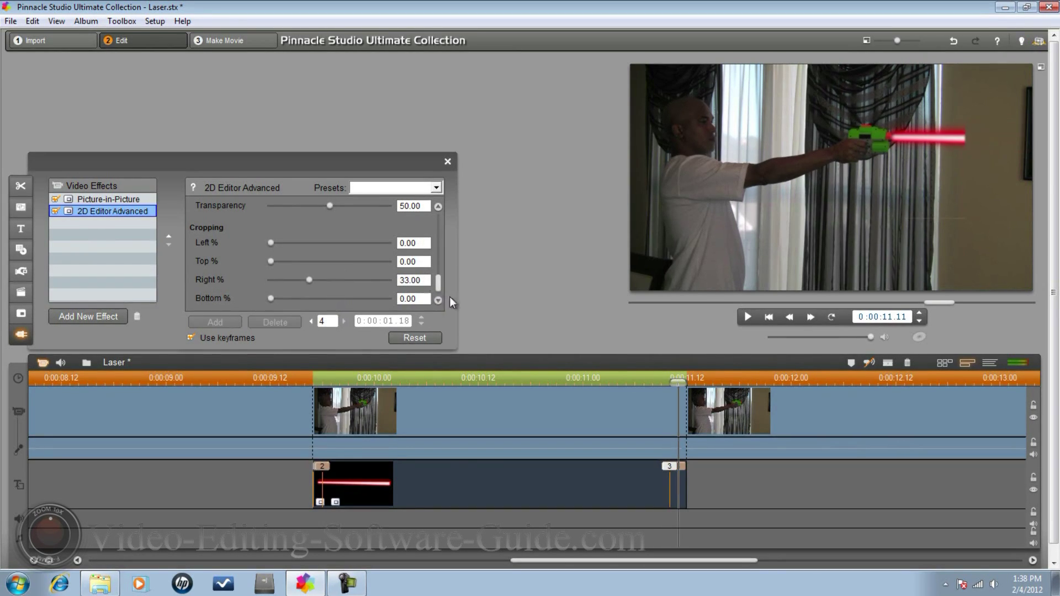
{"action": "left_click_drag", "start_coordinate": [429, 281], "coordinate": [325, 269]}
{"action": "type", "text": "49"}
{"action": "key", "text": "Return"}
{"action": "left_click_drag", "start_coordinate": [429, 281], "coordinate": [349, 281]}
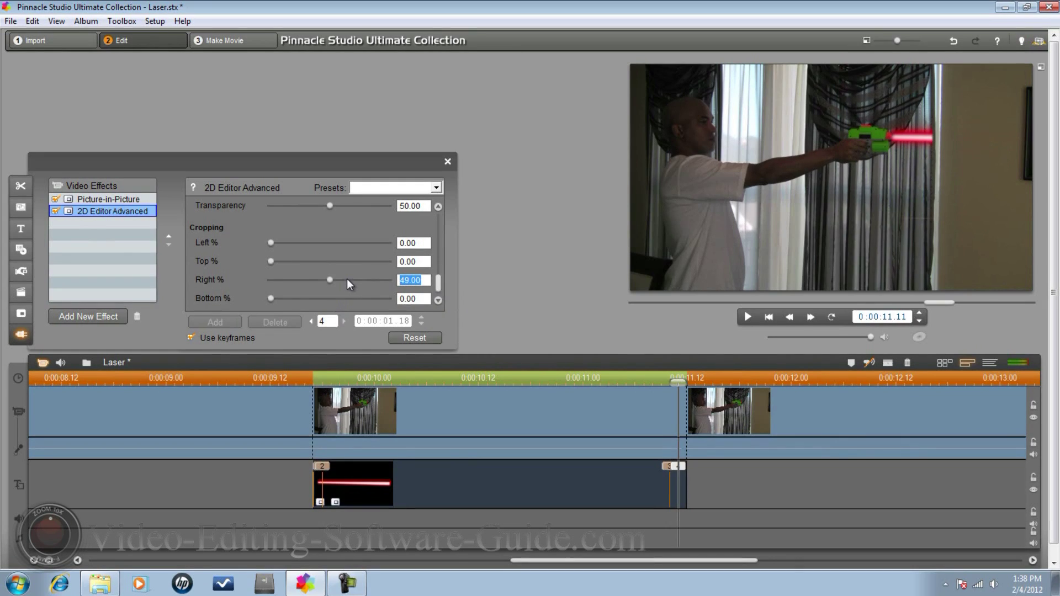
{"action": "type", "text": "60"}
{"action": "key", "text": "Return"}
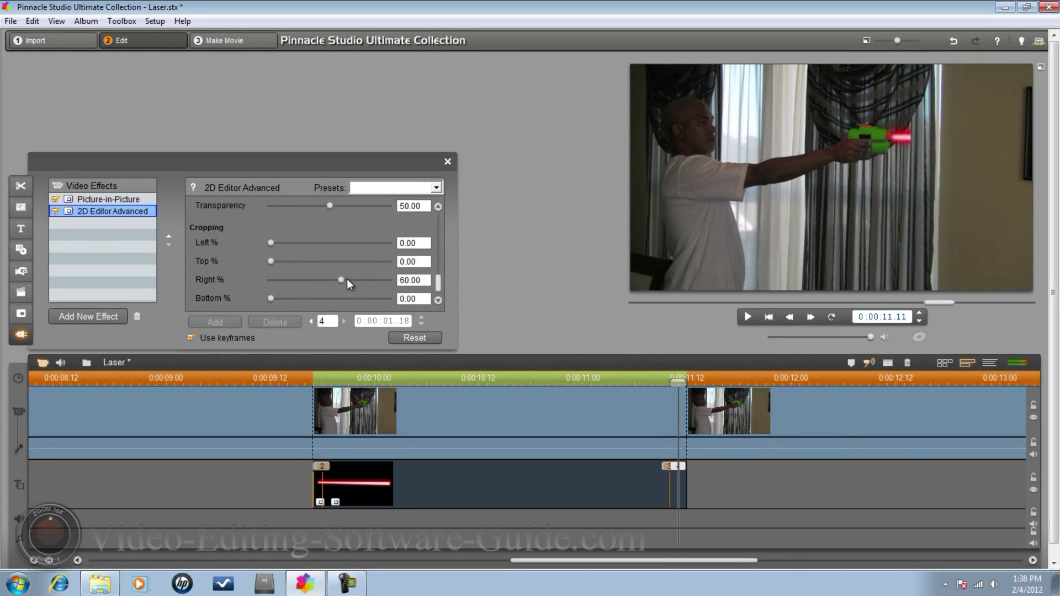
{"action": "left_click_drag", "start_coordinate": [430, 280], "coordinate": [313, 279]}
{"action": "type", "text": "66"}
{"action": "key", "text": "Return"}
- Set the edge softness of the 2D Editor Advanced effect at the first keyframe to 35
{"action": "left_click", "coordinate": [310, 322]}
{"action": "left_click", "coordinate": [309, 323]}
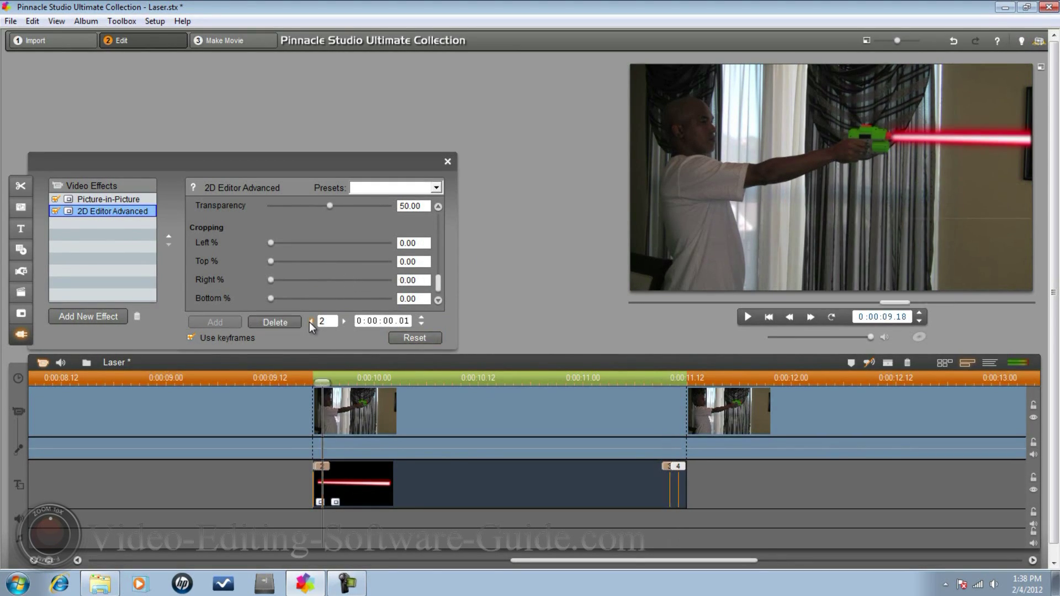
{"action": "left_click", "coordinate": [309, 323]}
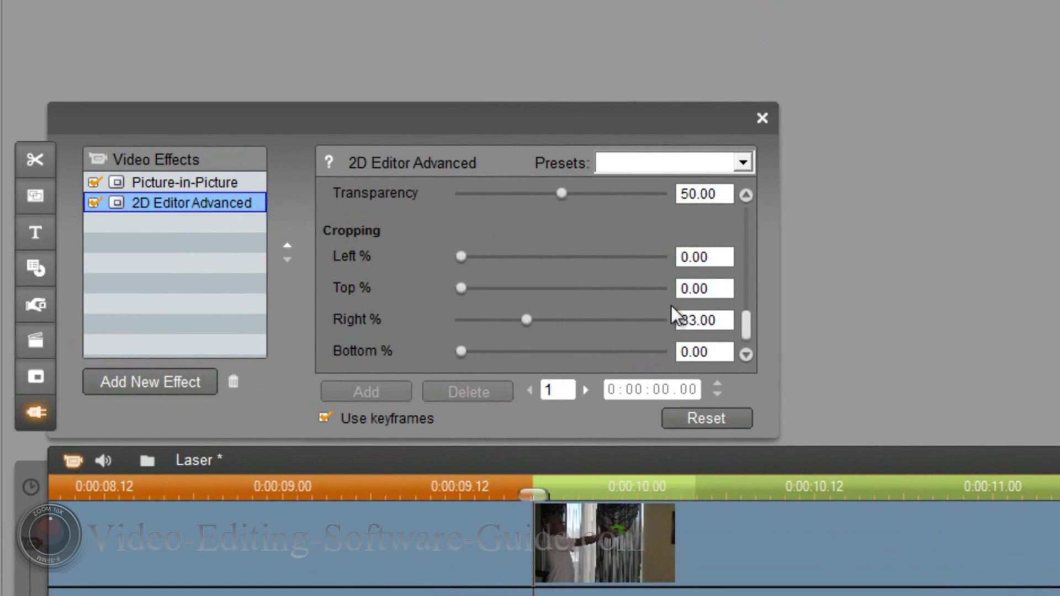
{"action": "left_click_drag", "start_coordinate": [751, 330], "coordinate": [748, 262]}
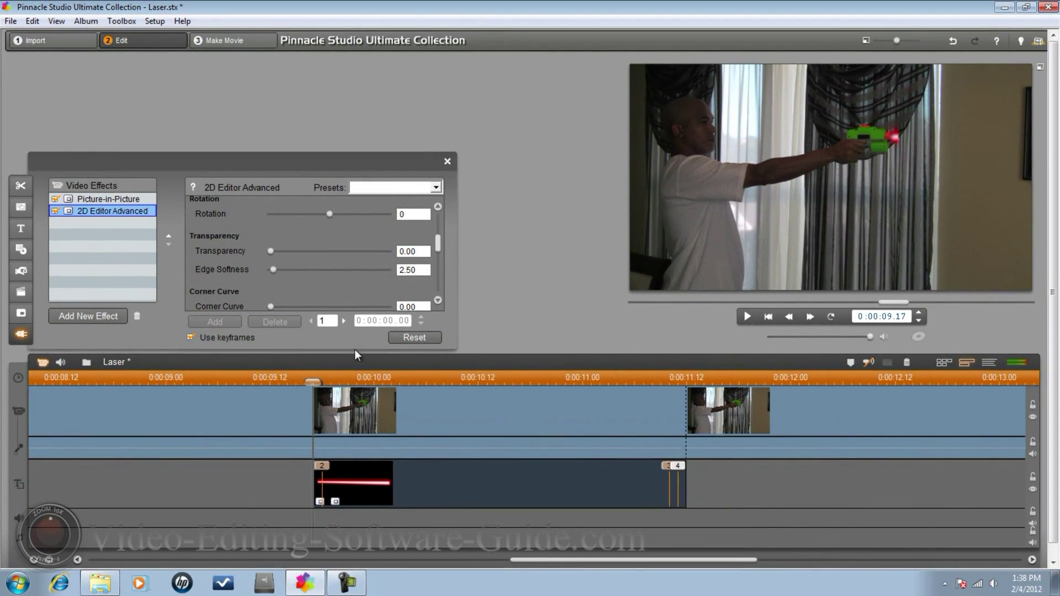
{"action": "left_click_drag", "start_coordinate": [424, 270], "coordinate": [354, 272]}
{"action": "type", "text": "35"}
{"action": "key", "text": "Return"}
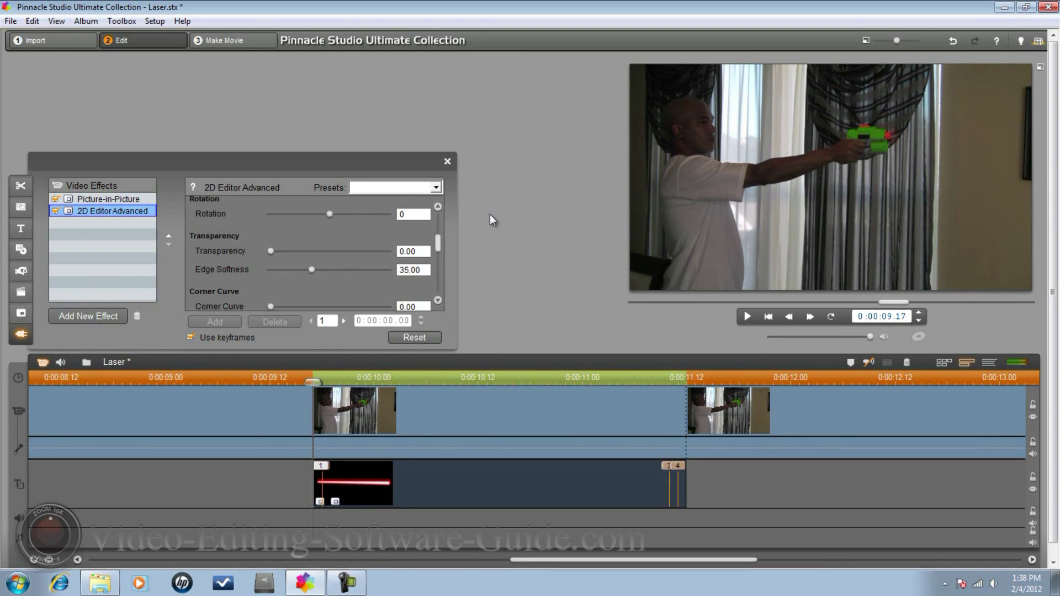
- Set the edge softness of the 2D Editor Advanced effect at the last keyframe to 35
{"action": "left_click", "coordinate": [343, 320]}
{"action": "left_click", "coordinate": [343, 321]}
{"action": "left_click", "coordinate": [344, 320]}
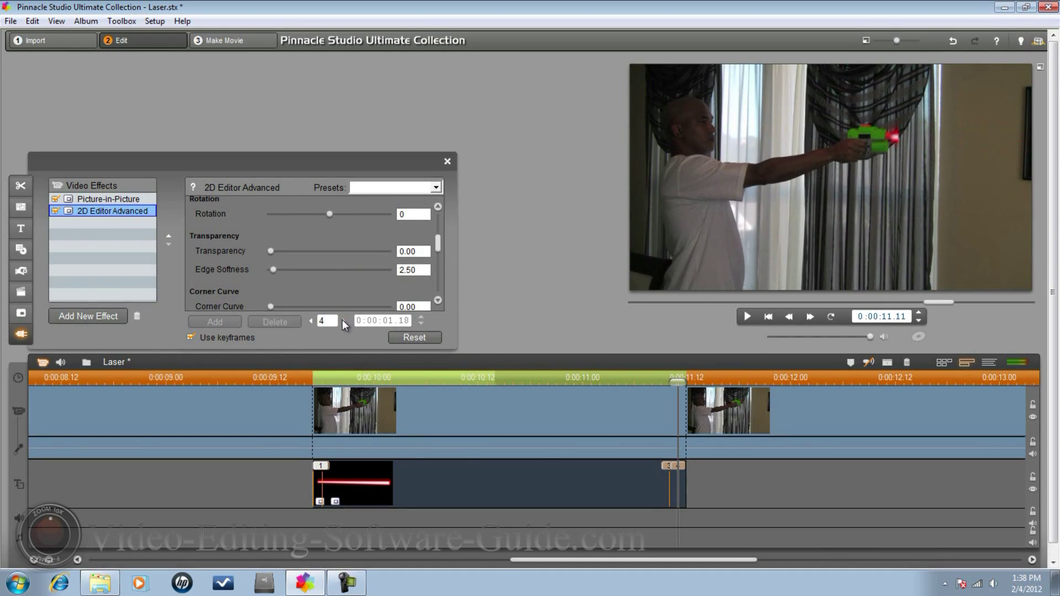
{"action": "left_click_drag", "start_coordinate": [427, 270], "coordinate": [399, 271]}
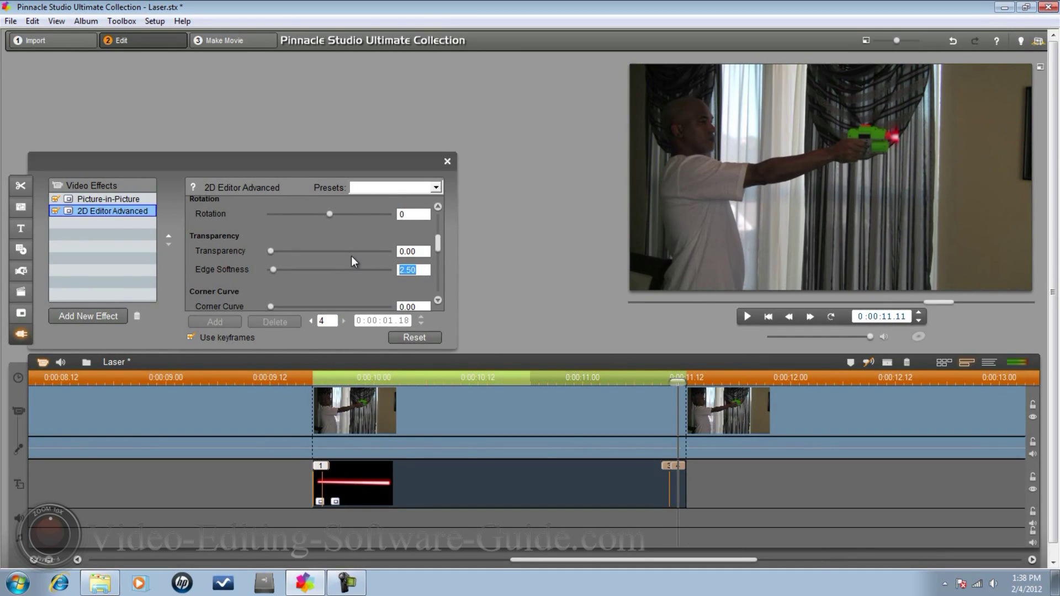
{"action": "type", "text": "35"}
{"action": "key", "text": "Return"}
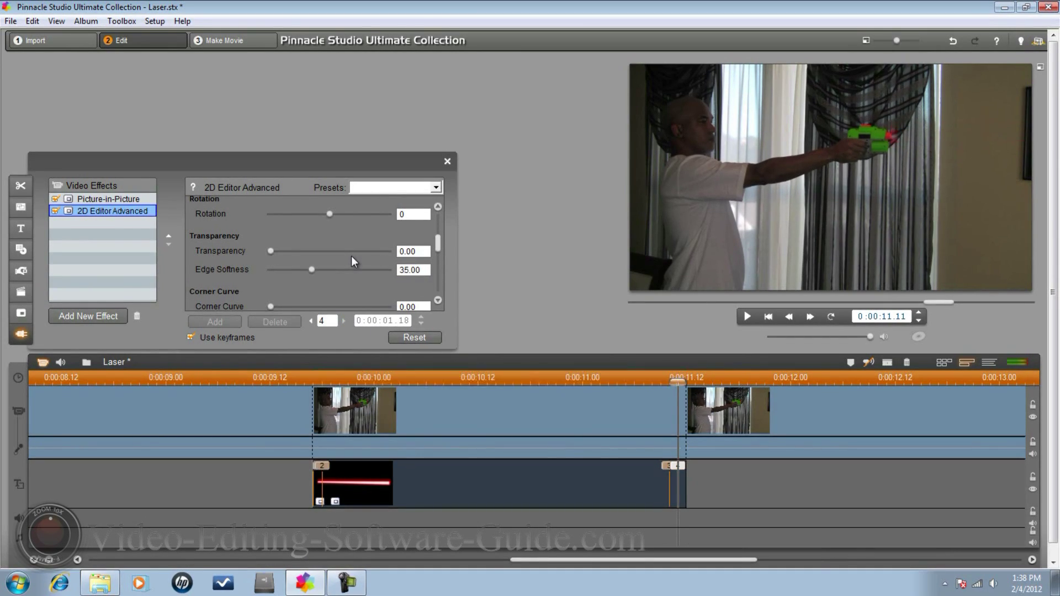
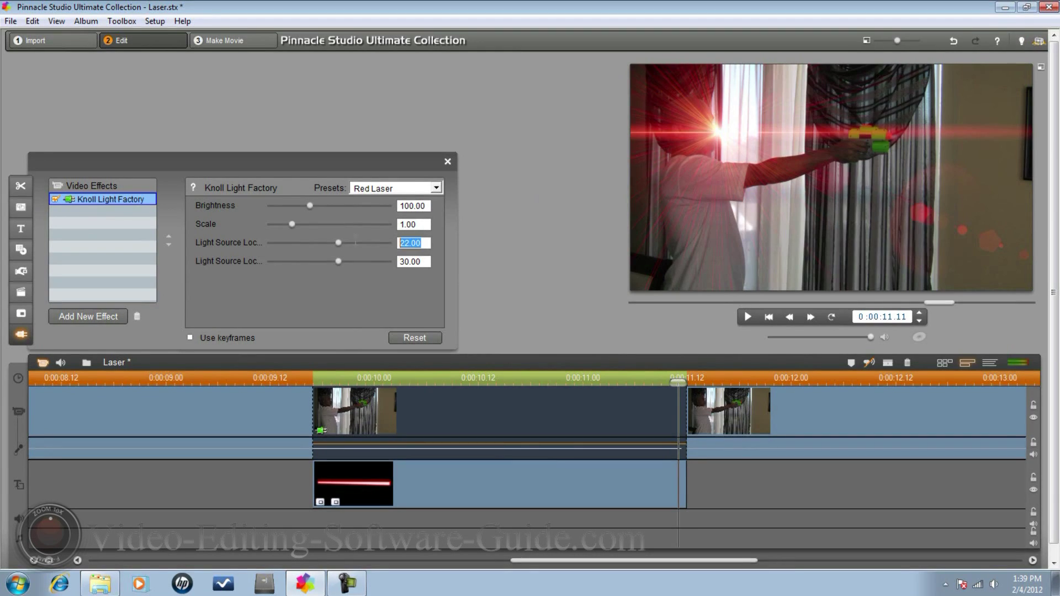
- Place the Knoll Light Factory flare on the gun muzzle with light source locations 67 and 32, and enable keyframes for it
{"action": "type", "text": "67"}
{"action": "key", "text": "Return"}
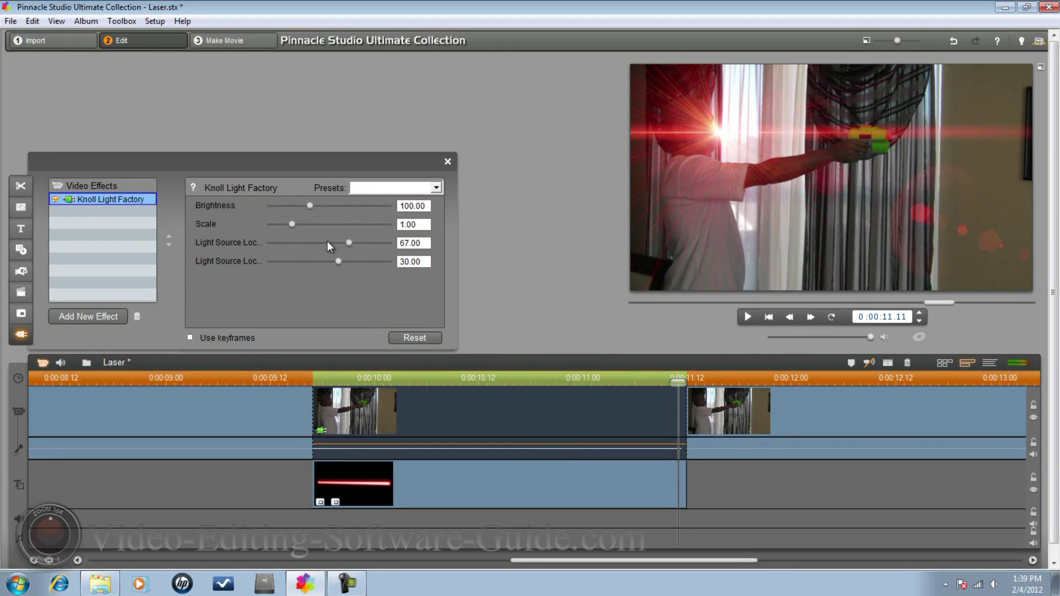
{"action": "left_click_drag", "start_coordinate": [425, 261], "coordinate": [330, 264]}
{"action": "type", "text": "32"}
{"action": "key", "text": "Return"}
{"action": "left_click", "coordinate": [211, 338]}
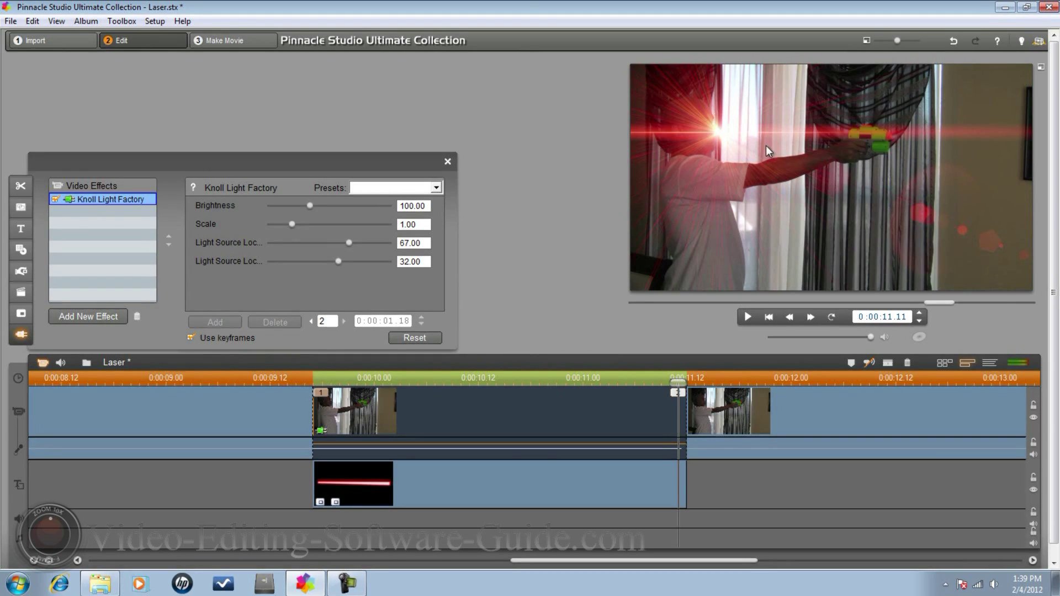
{"action": "left_click_drag", "start_coordinate": [717, 129], "coordinate": [900, 134]}
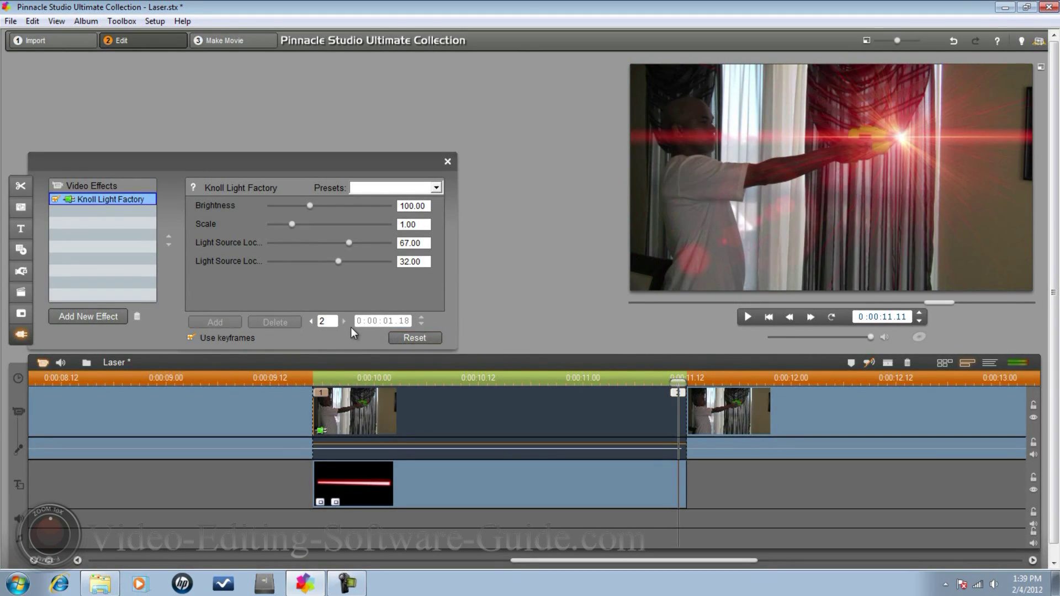
- Examine the flare against the laser beam at the clip's end and frame by frame from its start to 0:00:10.02
{"action": "left_click", "coordinate": [919, 314]}
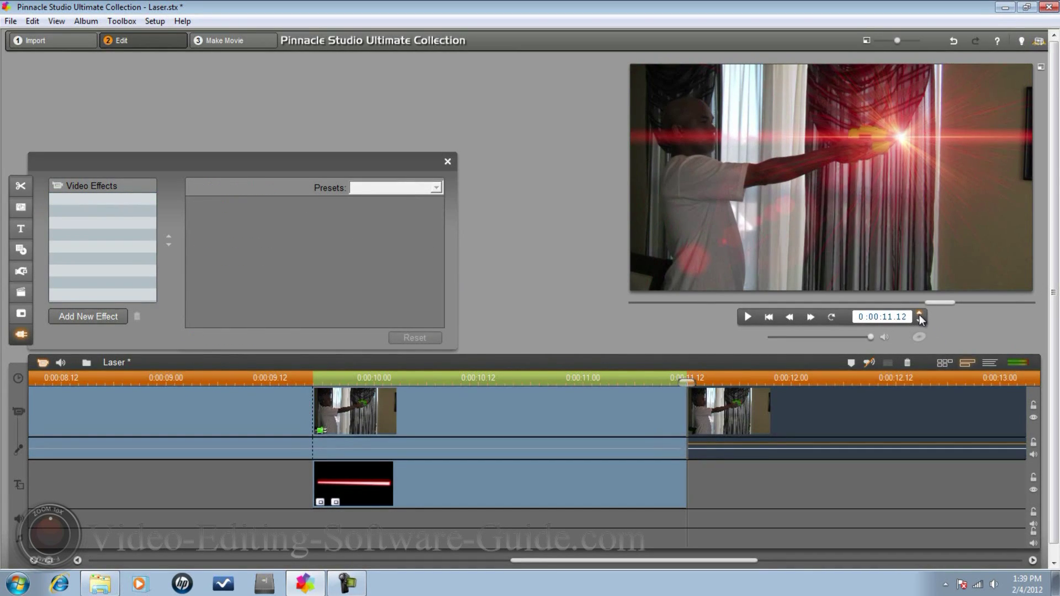
{"action": "left_click", "coordinate": [919, 322]}
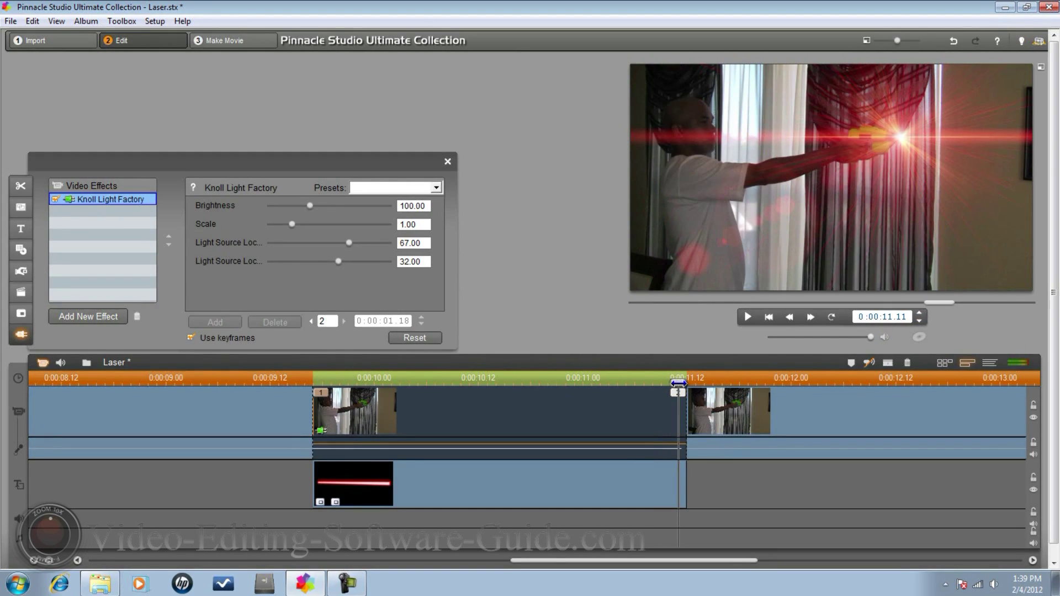
{"action": "left_click", "coordinate": [313, 321]}
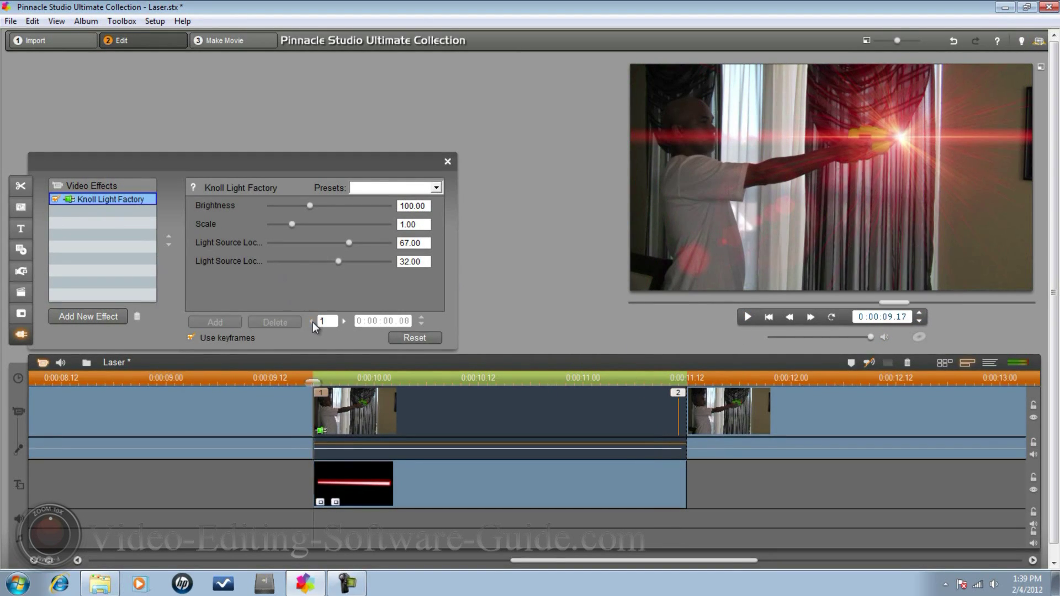
{"action": "left_click", "coordinate": [920, 313]}
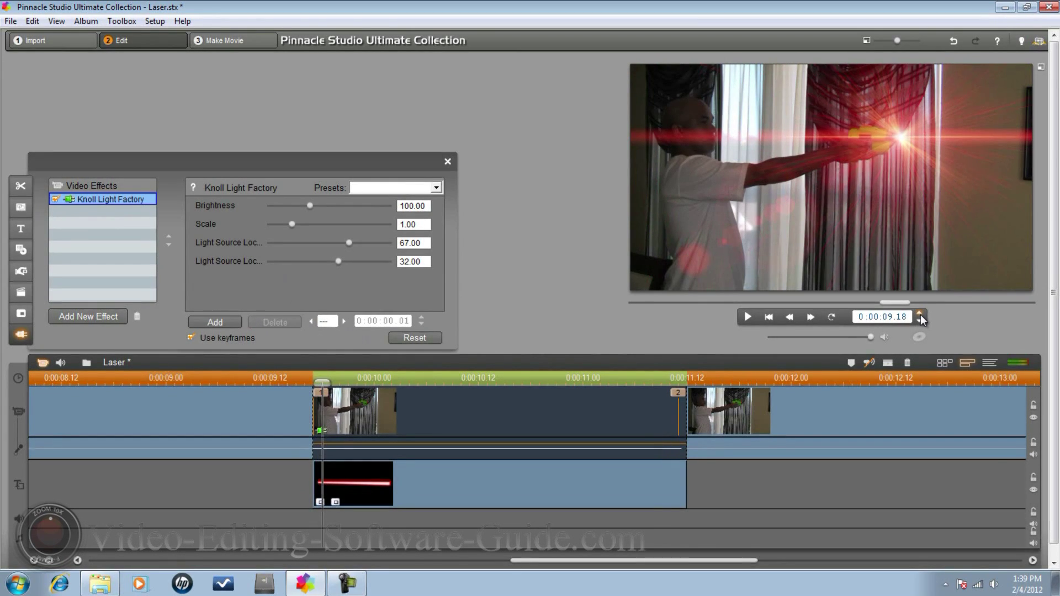
{"action": "left_click", "coordinate": [920, 313]}
{"action": "left_click", "coordinate": [919, 313]}
{"action": "left_click", "coordinate": [919, 313]}
{"action": "left_click", "coordinate": [919, 313]}
{"action": "left_click", "coordinate": [919, 313]}
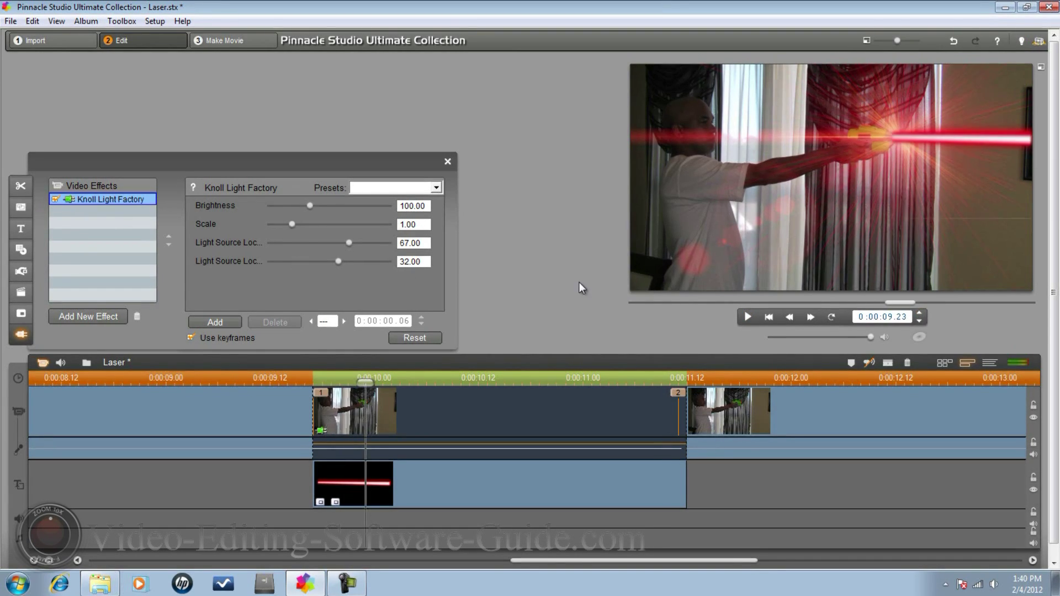
{"action": "left_click", "coordinate": [919, 313]}
{"action": "left_click", "coordinate": [919, 313]}
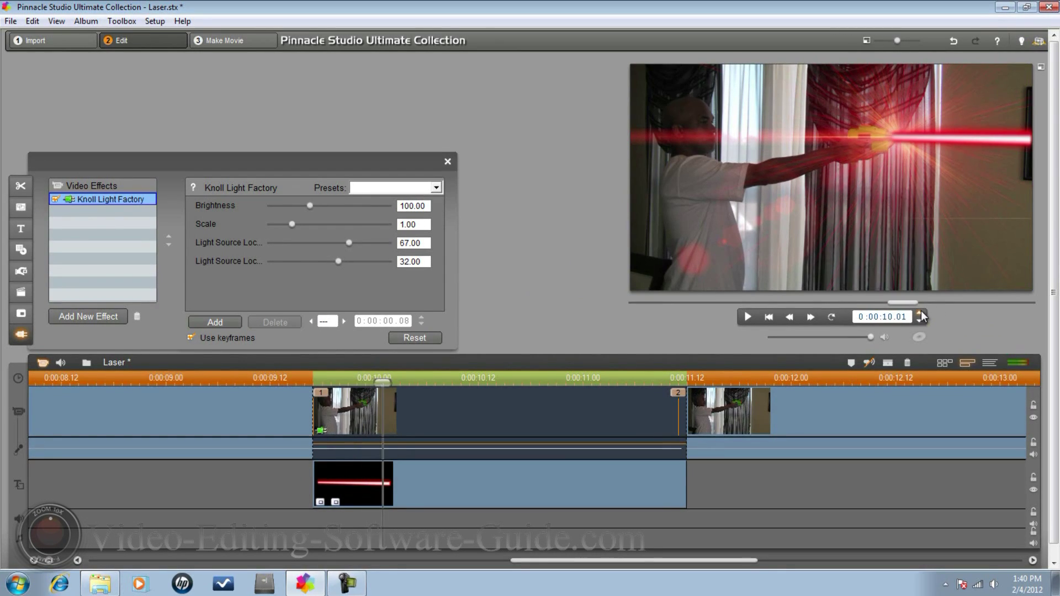
{"action": "left_click", "coordinate": [919, 313]}
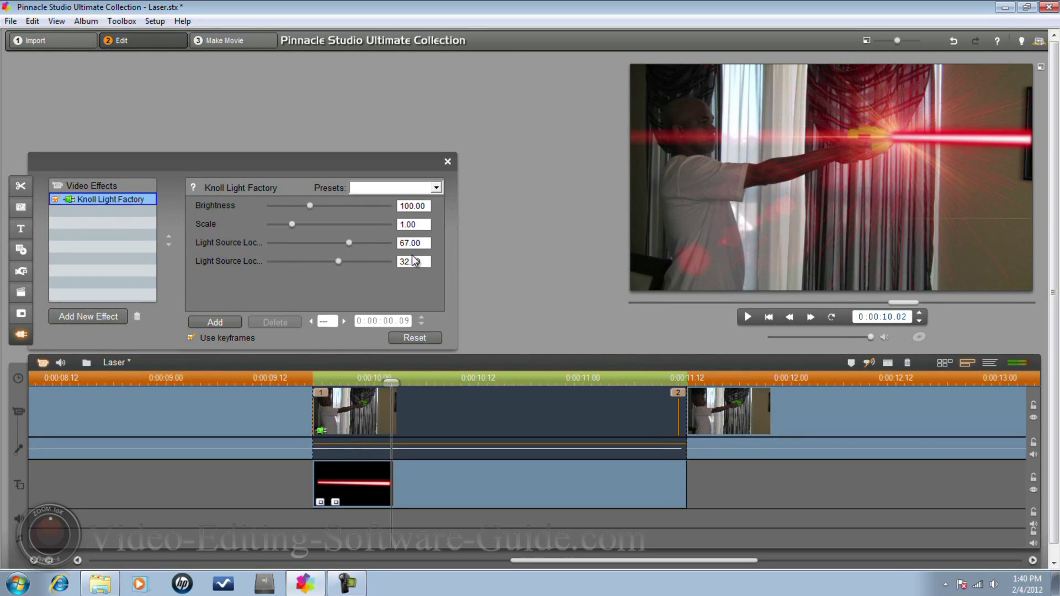
- Add the Knoll Light Factory effect from Red Giant Knoll to the laser overlay and apply its Red Laser preset
{"action": "left_click", "coordinate": [447, 162]}
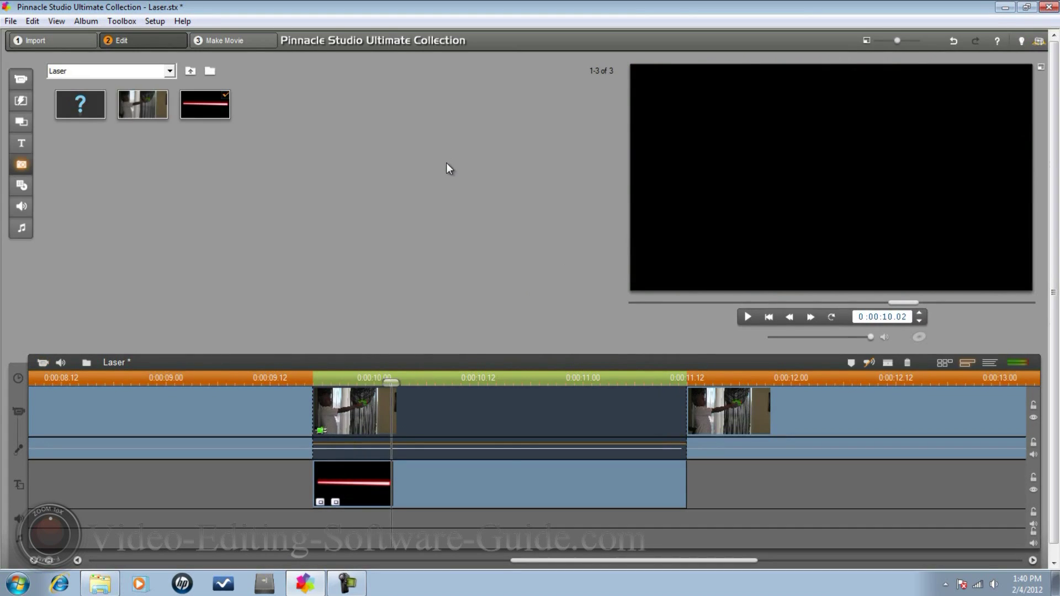
{"action": "left_click", "coordinate": [480, 480]}
{"action": "right_click", "coordinate": [481, 485]}
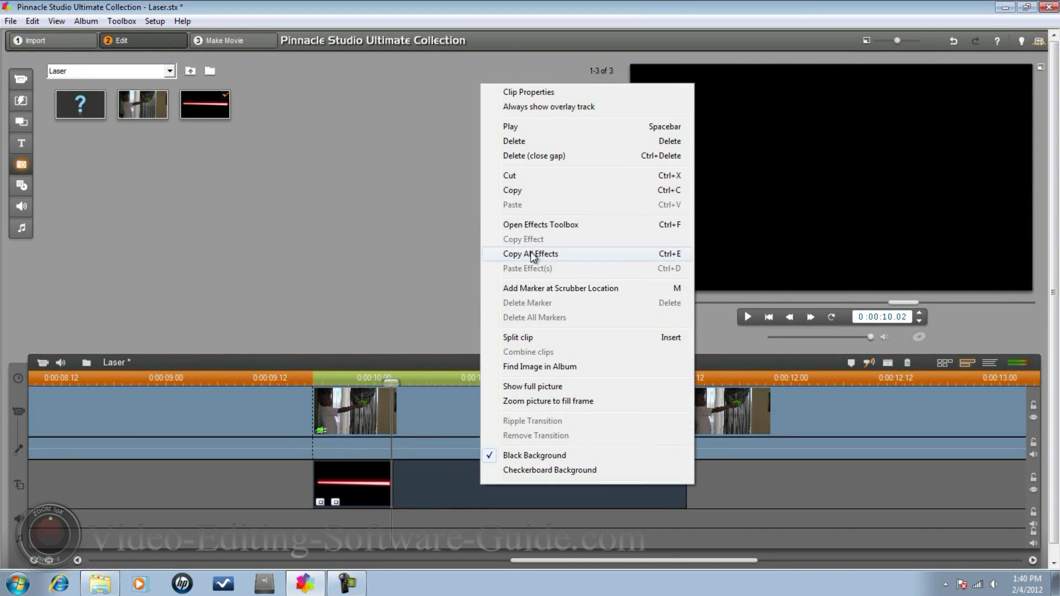
{"action": "left_click", "coordinate": [530, 225]}
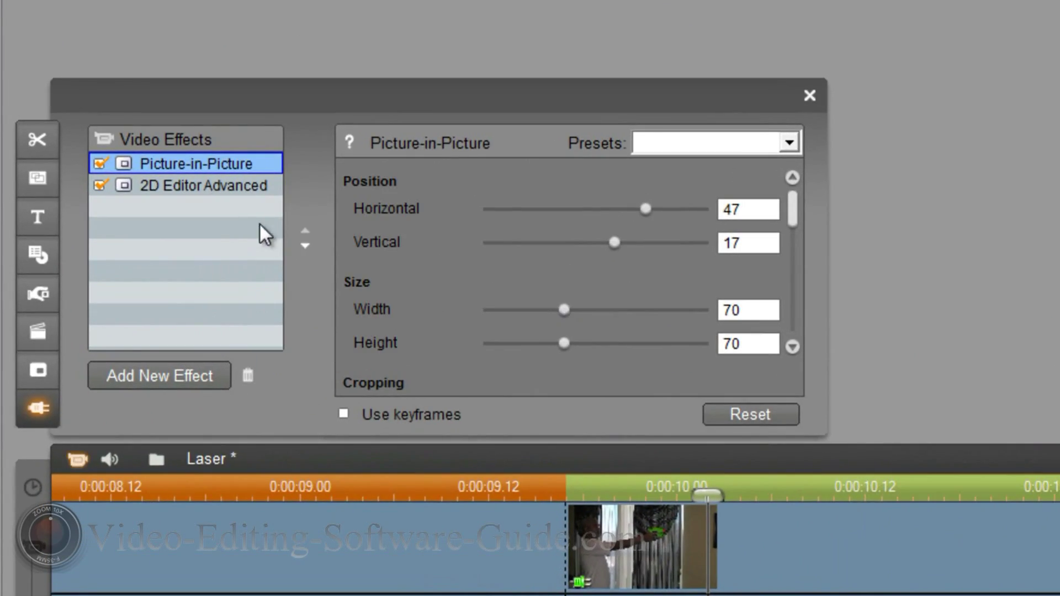
{"action": "left_click", "coordinate": [164, 373]}
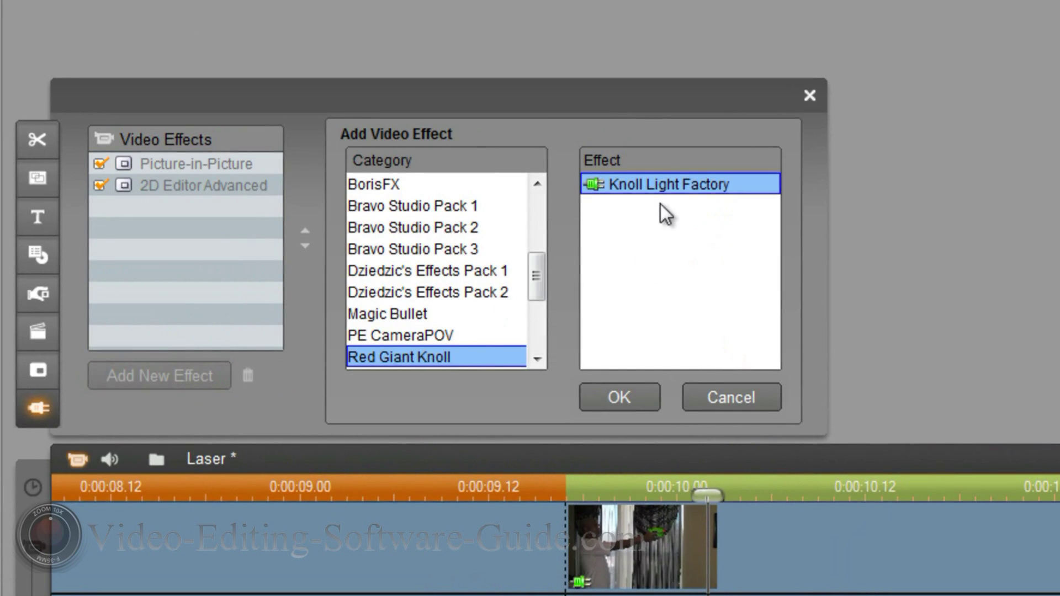
{"action": "left_click", "coordinate": [642, 389]}
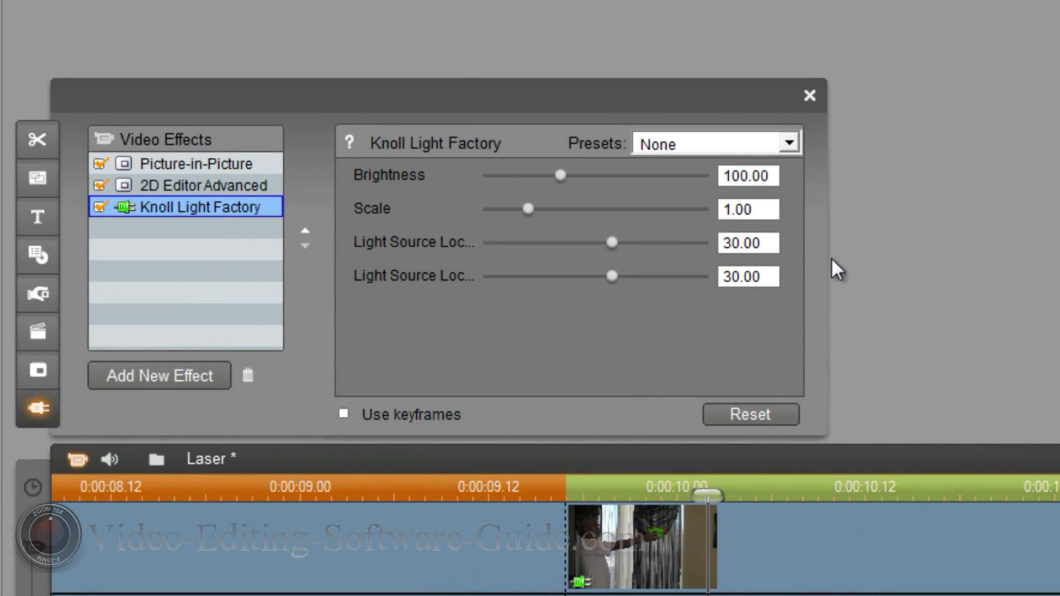
{"action": "left_click", "coordinate": [791, 145]}
{"action": "left_click_drag", "start_coordinate": [793, 218], "coordinate": [799, 312]}
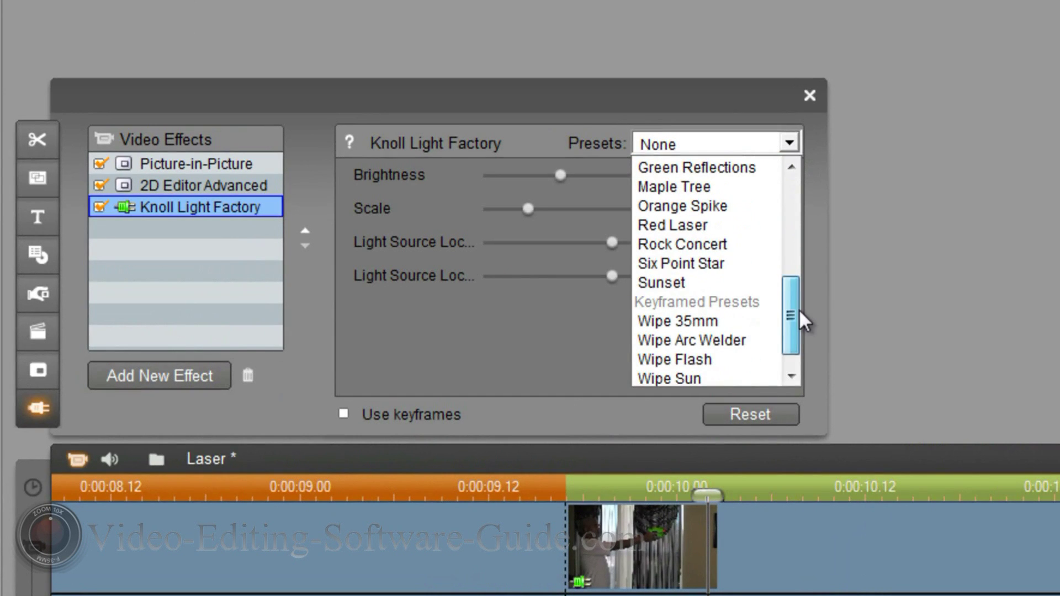
{"action": "left_click", "coordinate": [714, 228]}
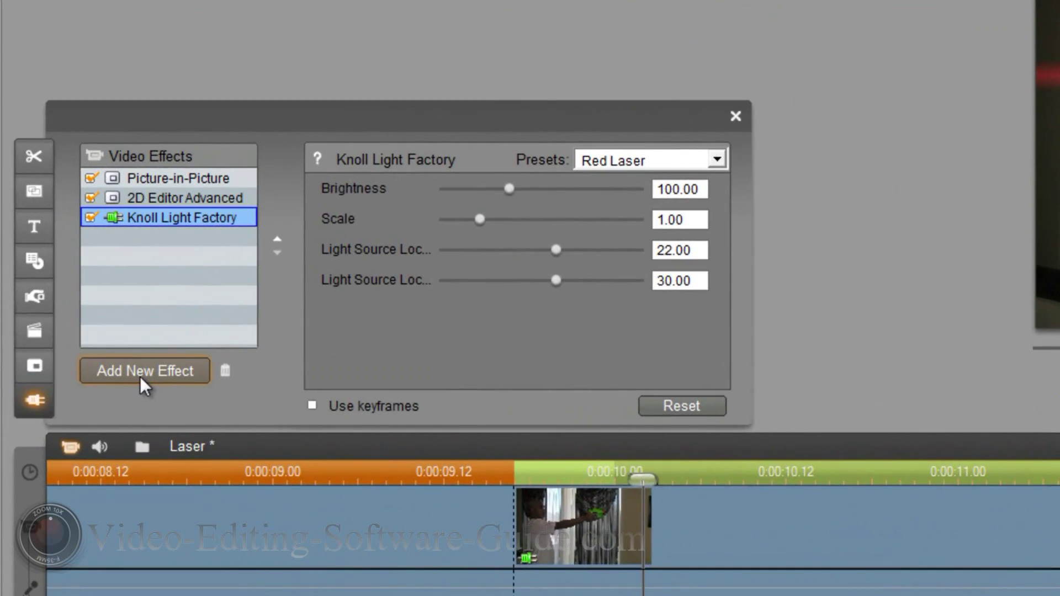
- Add the Dream Glow effect from Studio HD RTFx to the laser overlay
{"action": "left_click", "coordinate": [140, 376]}
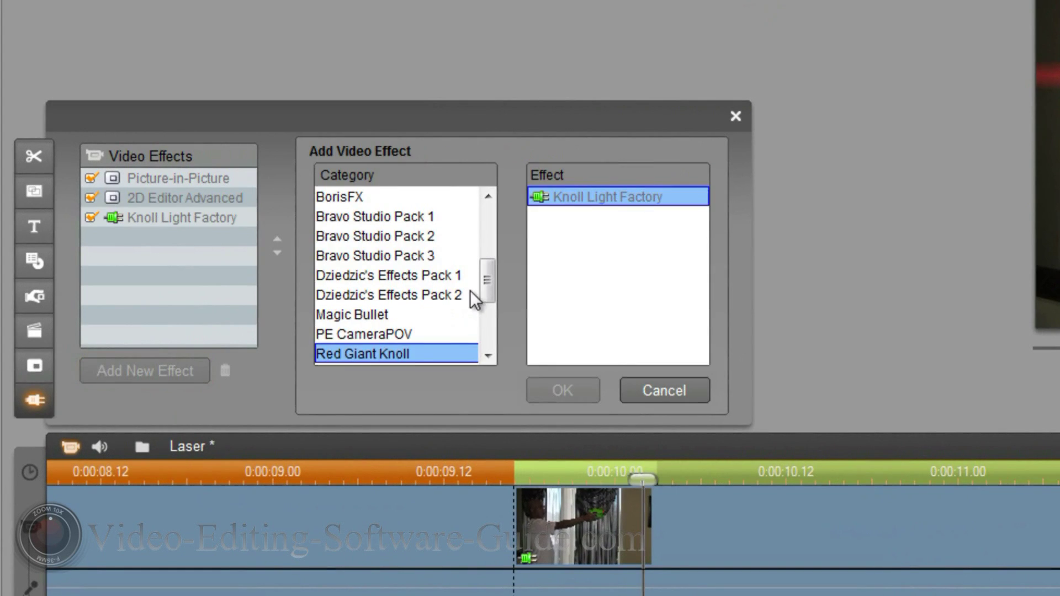
{"action": "left_click_drag", "start_coordinate": [489, 278], "coordinate": [488, 225]}
{"action": "left_click", "coordinate": [410, 198]}
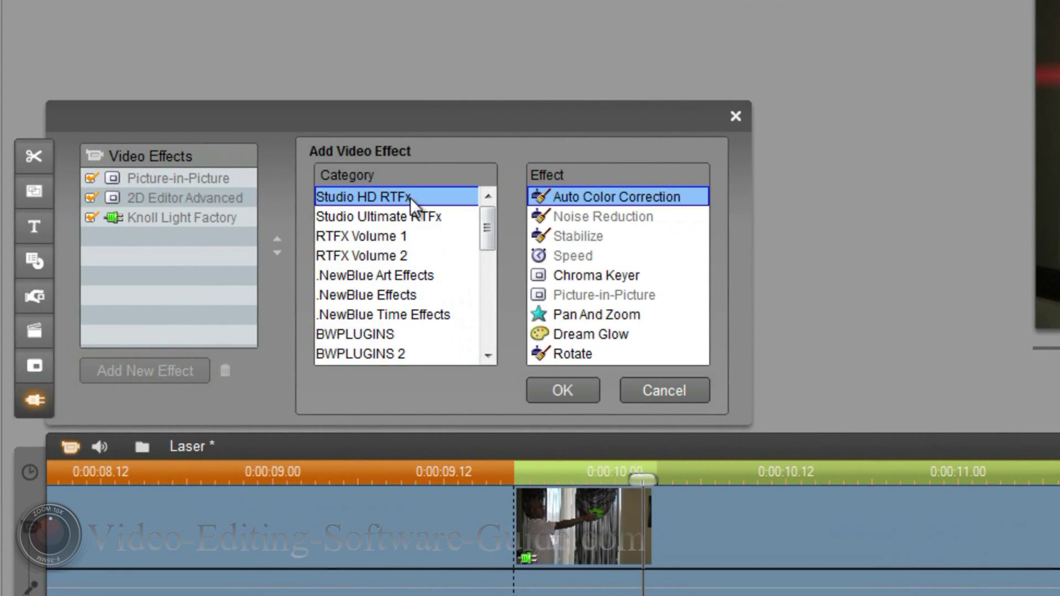
{"action": "left_click", "coordinate": [621, 336]}
{"action": "left_click", "coordinate": [589, 387]}
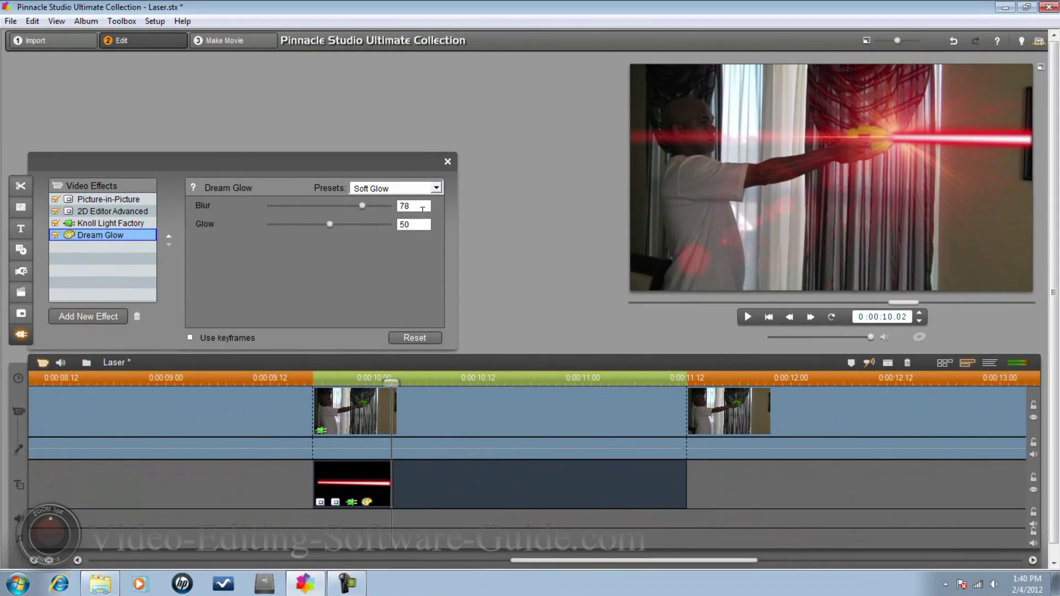
- Set the Dream Glow effect's blur to 87 and glow to 57
{"action": "left_click_drag", "start_coordinate": [418, 204], "coordinate": [346, 210]}
{"action": "type", "text": "87"}
{"action": "key", "text": "Return"}
{"action": "left_click_drag", "start_coordinate": [406, 223], "coordinate": [348, 227]}
{"action": "type", "text": "57"}
{"action": "key", "text": "Return"}
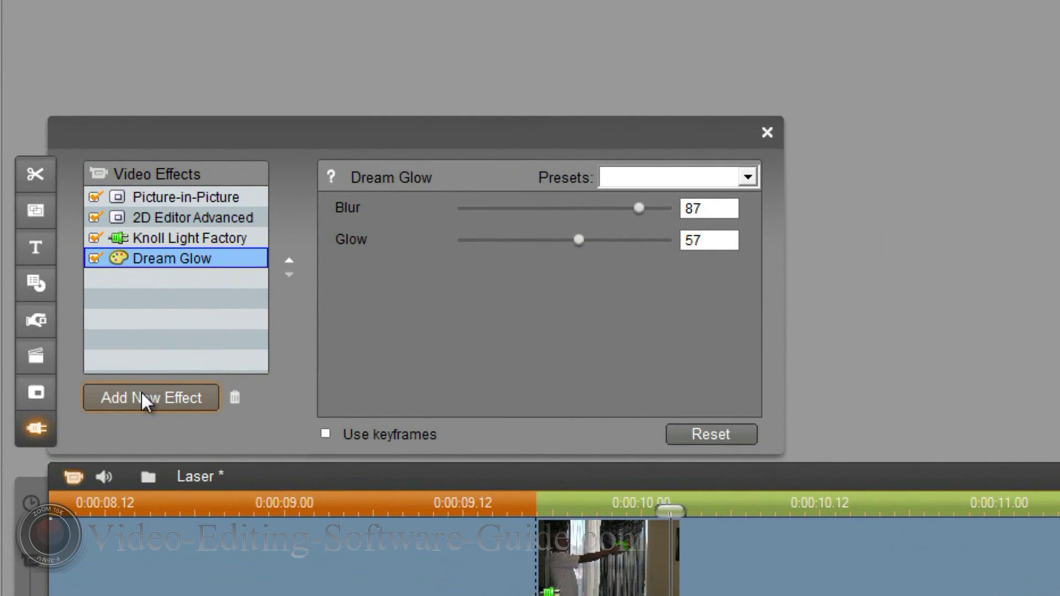
- Add the Blur effect to the laser overlay with horizontal and vertical blur amounts of 3
{"action": "left_click", "coordinate": [83, 317]}
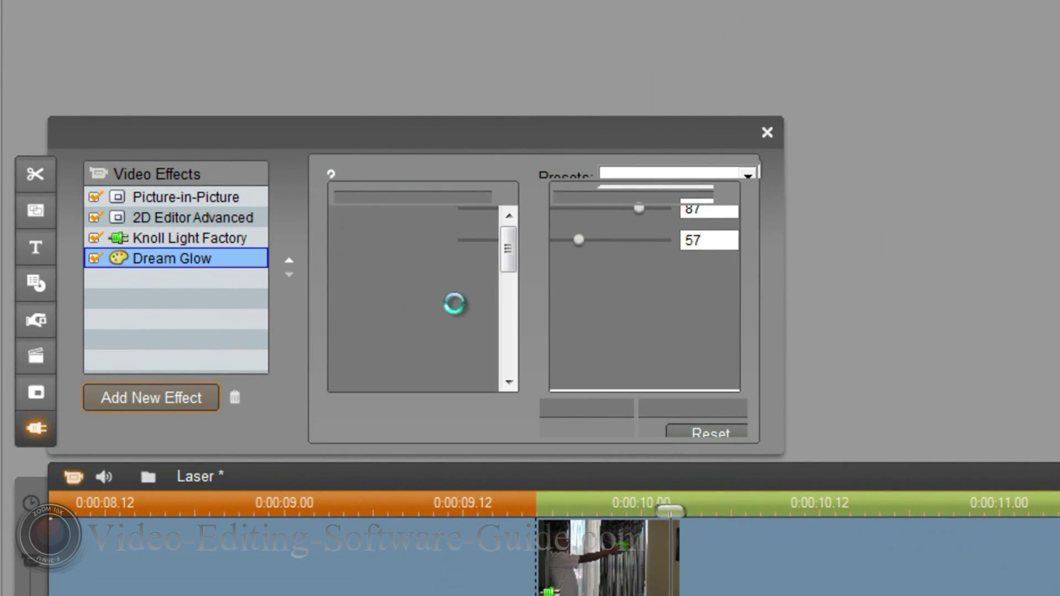
{"action": "left_click", "coordinate": [414, 238]}
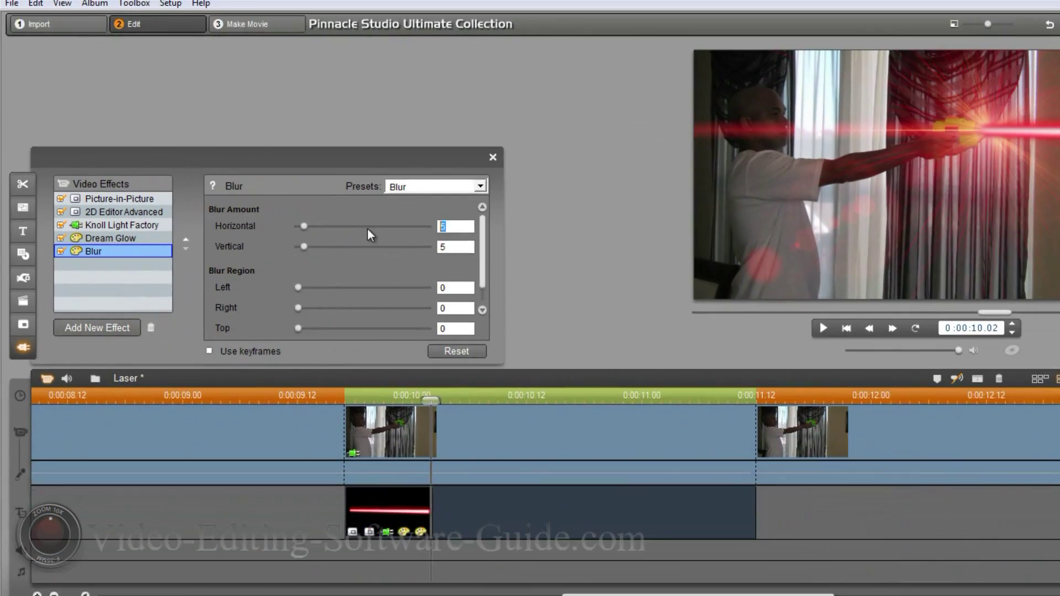
{"action": "type", "text": "3"}
{"action": "key", "text": "Tab"}
{"action": "type", "text": "3"}
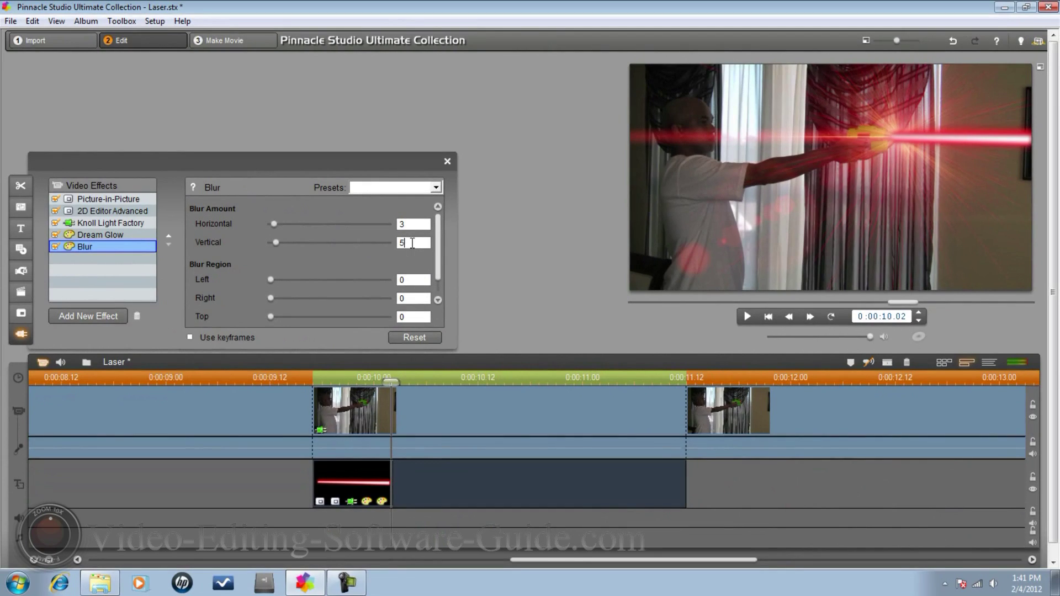
{"action": "key", "text": "Tab"}
{"action": "left_click", "coordinate": [448, 161]}
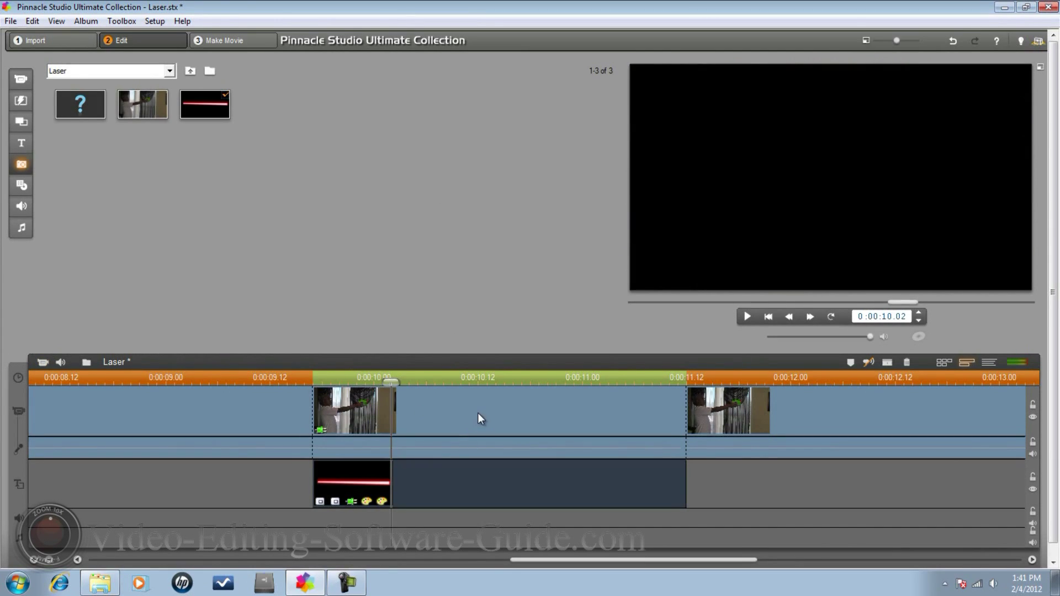
- Add the Color Correction effect from Studio Ultimate RTFx to the main-track video clip above the laser overlay
{"action": "left_click", "coordinate": [479, 412]}
{"action": "right_click", "coordinate": [478, 409]}
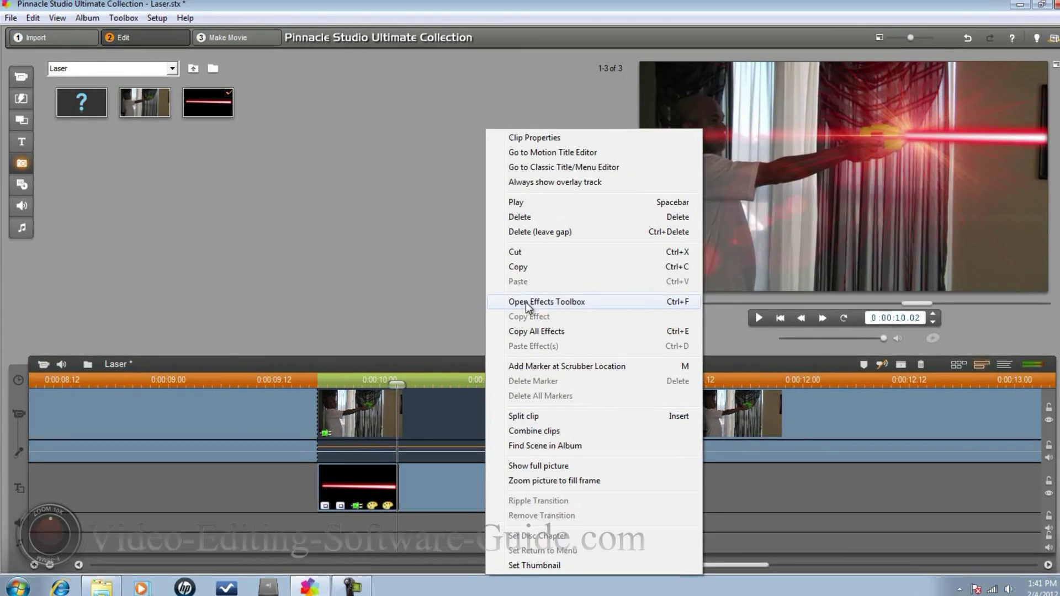
{"action": "left_click", "coordinate": [525, 301]}
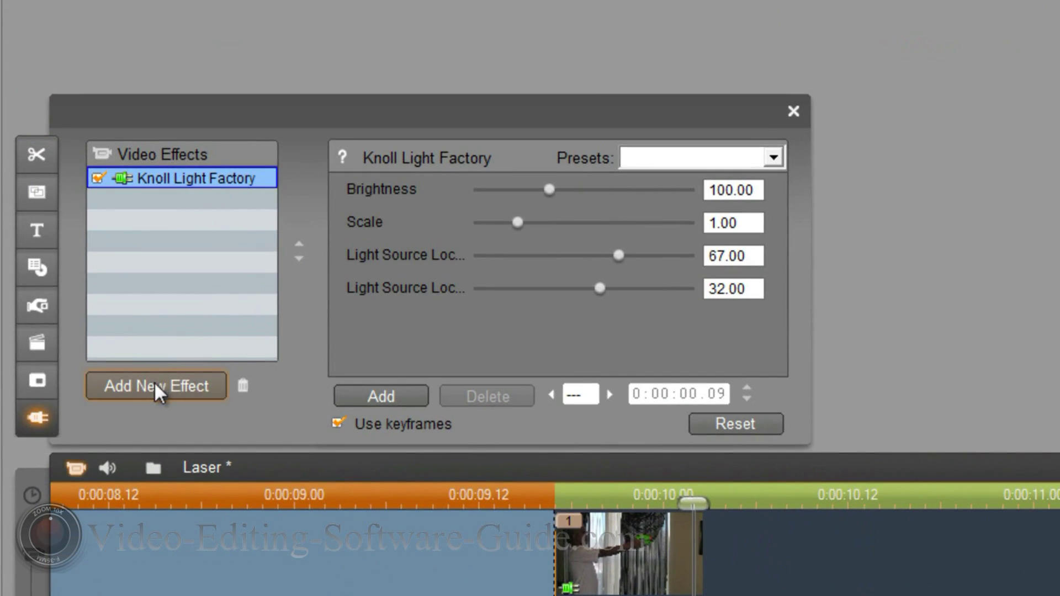
{"action": "left_click", "coordinate": [152, 383]}
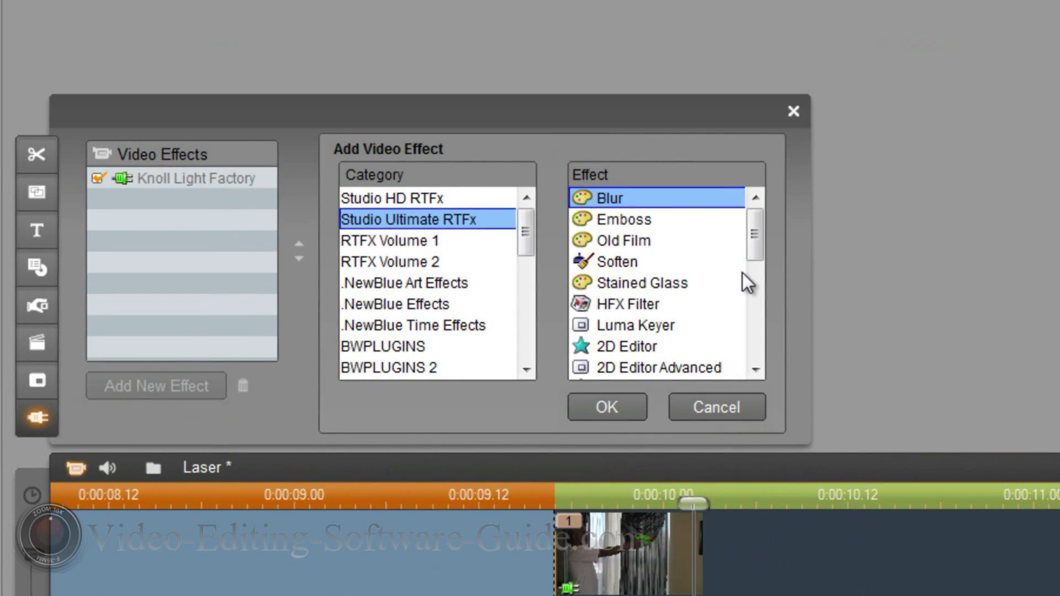
{"action": "left_click_drag", "start_coordinate": [754, 230], "coordinate": [757, 284]}
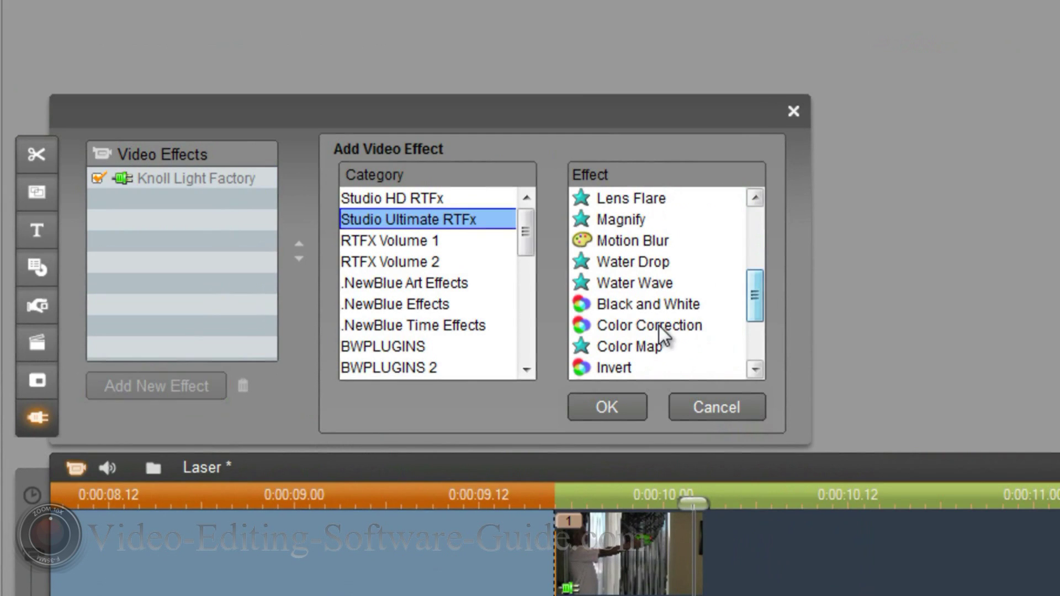
{"action": "left_click", "coordinate": [658, 326]}
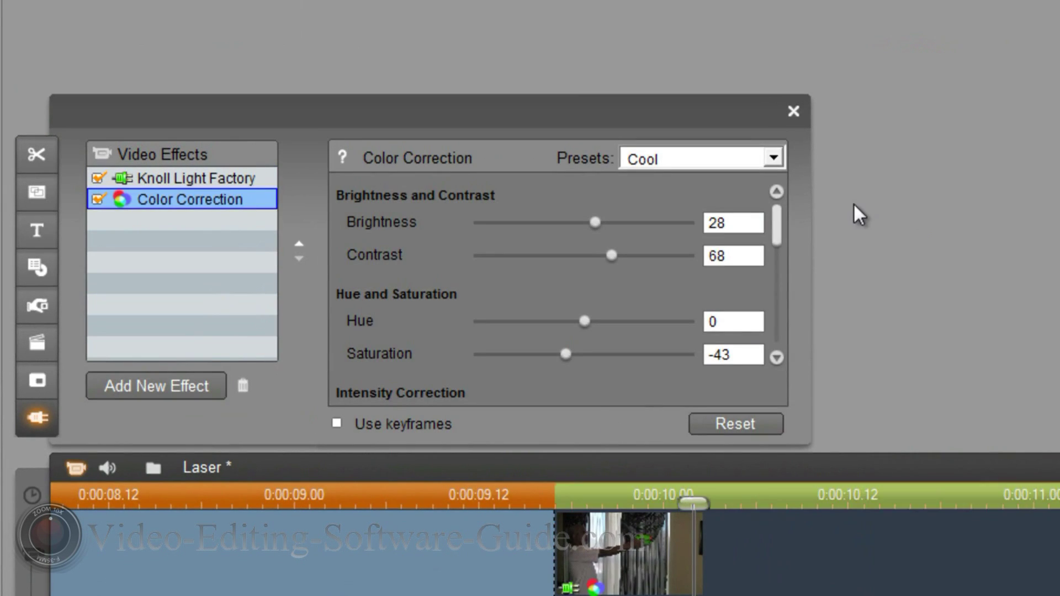
- Reset the Color Correction values, enable keyframes for the effect and move the playhead to the clip's start
{"action": "left_click", "coordinate": [736, 431]}
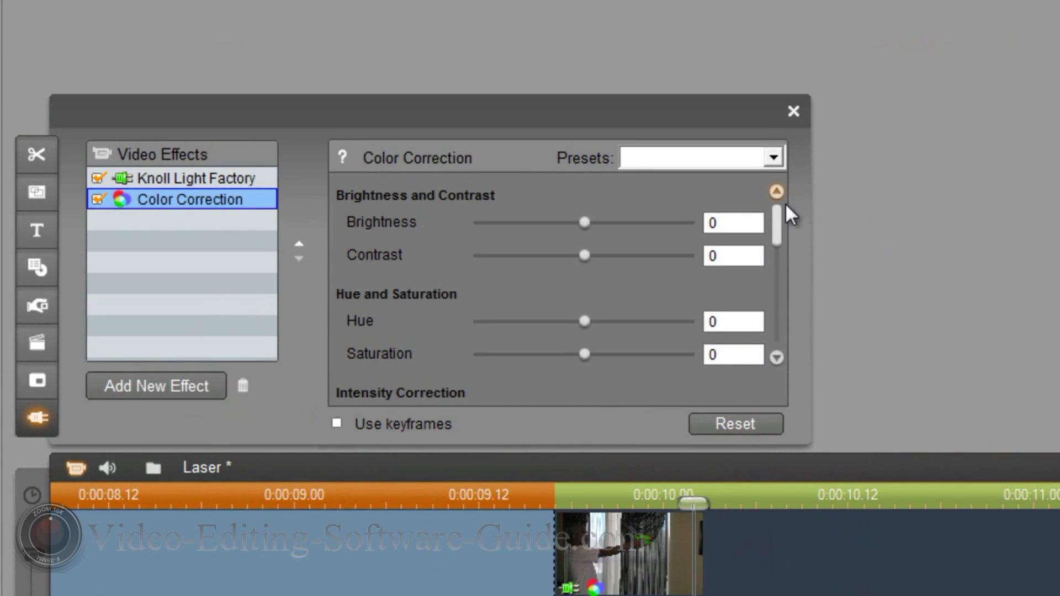
{"action": "left_click", "coordinate": [409, 427]}
{"action": "left_click_drag", "start_coordinate": [697, 503], "coordinate": [557, 503]}
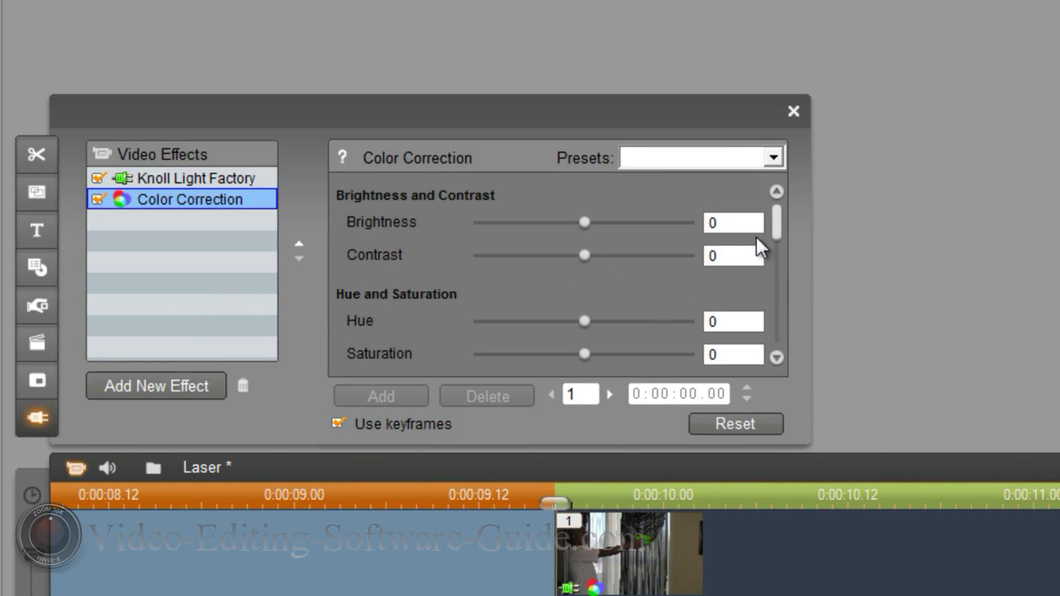
{"action": "left_click_drag", "start_coordinate": [777, 216], "coordinate": [787, 179]}
{"action": "double_click", "coordinate": [746, 223]}
{"action": "type", "text": "25"}
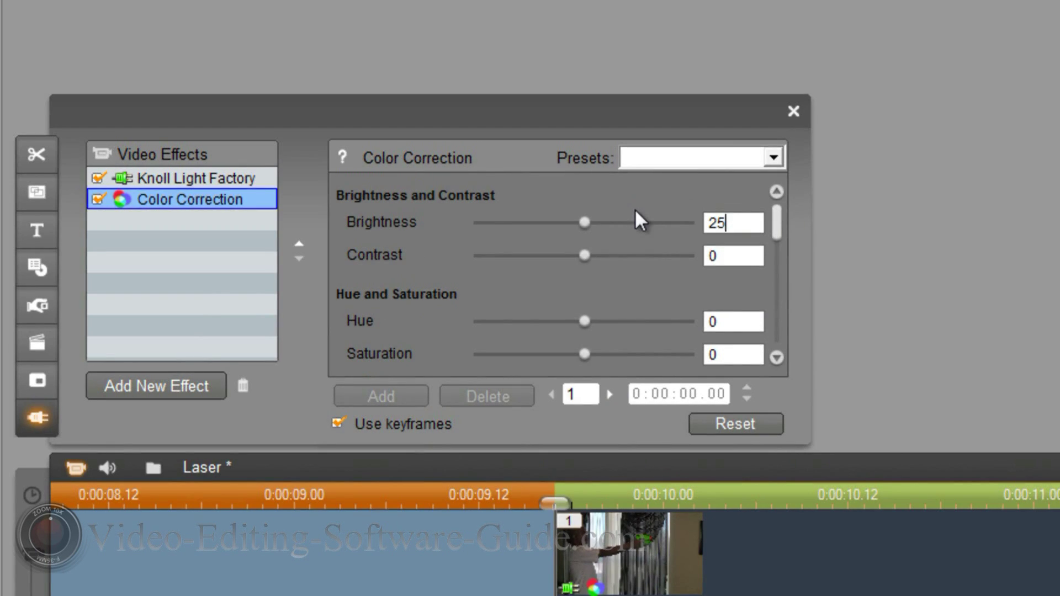
{"action": "key", "text": "BackSpace"}
{"action": "key", "text": "BackSpace"}
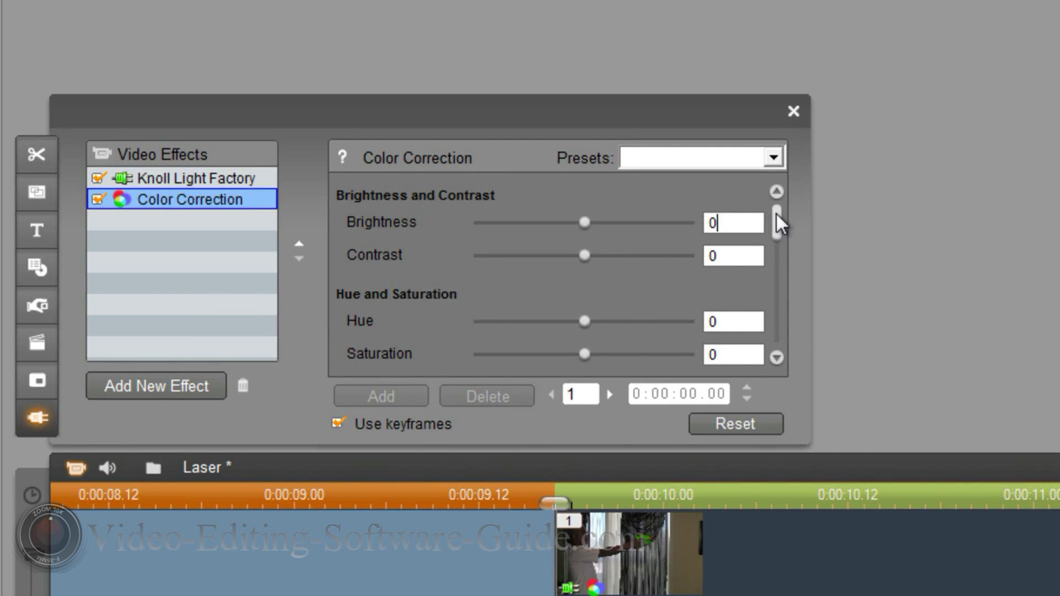
- Add a Color Correction keyframe one frame into the clip, at 0:00:09.18, with brightness 25 and red gain 74
{"action": "left_click_drag", "start_coordinate": [552, 504], "coordinate": [567, 504]}
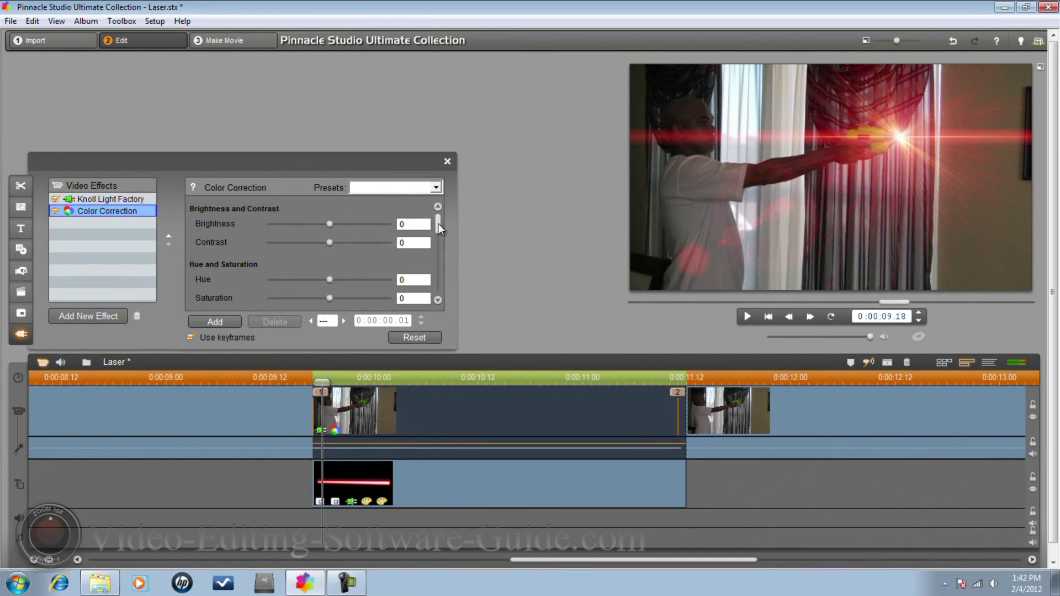
{"action": "left_click", "coordinate": [421, 224]}
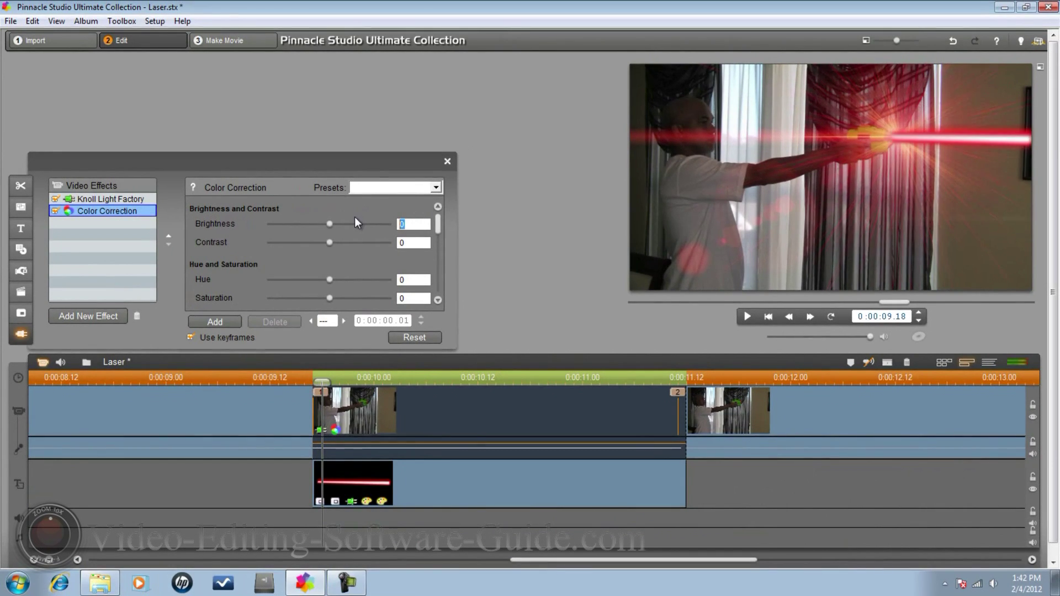
{"action": "type", "text": "25"}
{"action": "key", "text": "Return"}
{"action": "left_click_drag", "start_coordinate": [434, 221], "coordinate": [444, 257]}
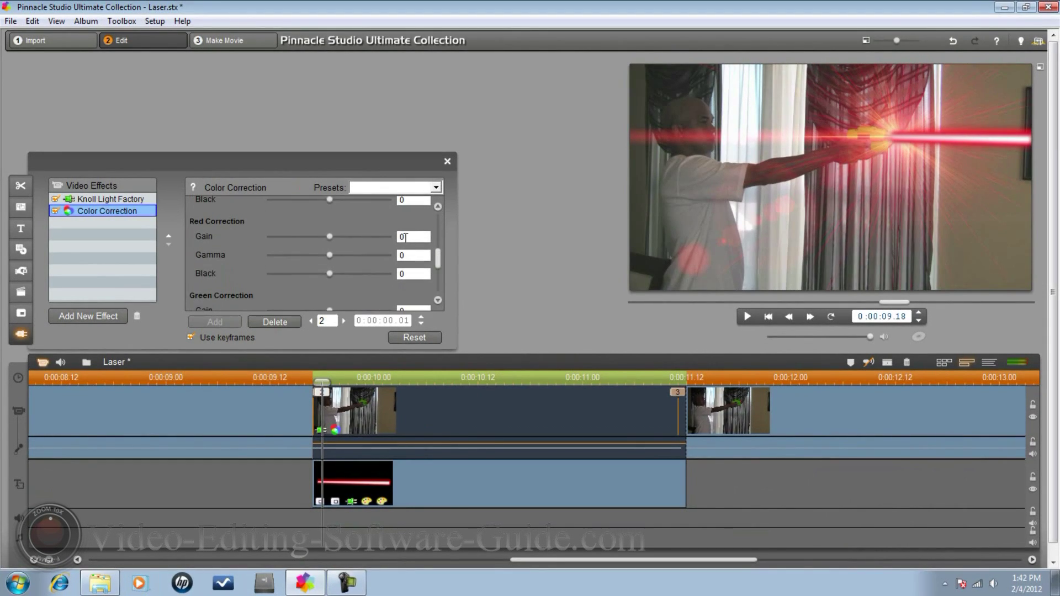
{"action": "type", "text": "74"}
{"action": "key", "text": "Return"}
- Add a Color Correction keyframe one frame before the final one, at 0:00:11.10, with brightness 25 and red gain 74
{"action": "left_click", "coordinate": [343, 320]}
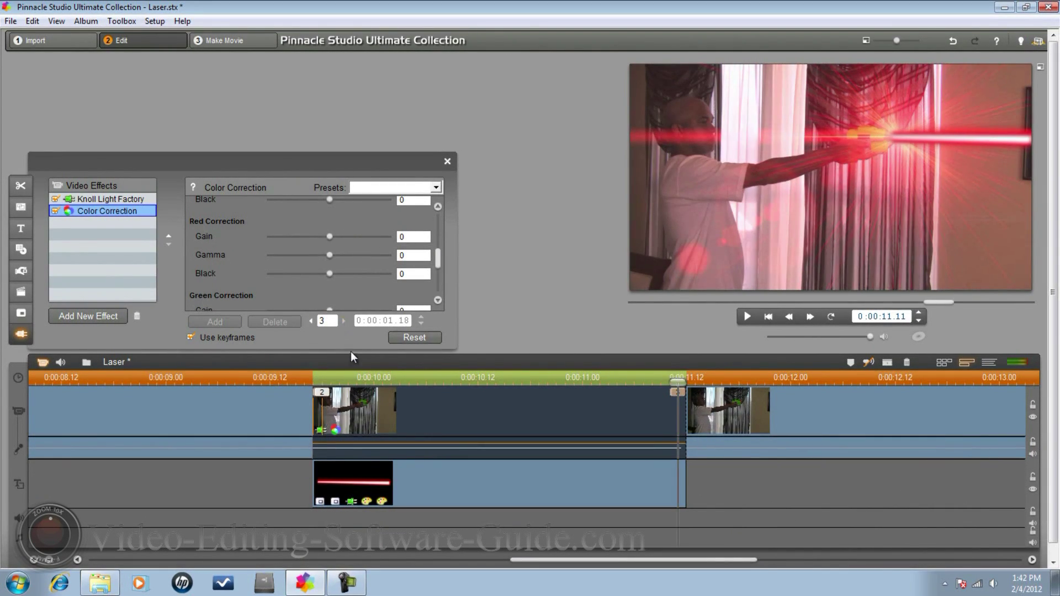
{"action": "left_click_drag", "start_coordinate": [439, 257], "coordinate": [439, 229]}
{"action": "left_click_drag", "start_coordinate": [677, 381], "coordinate": [670, 382]}
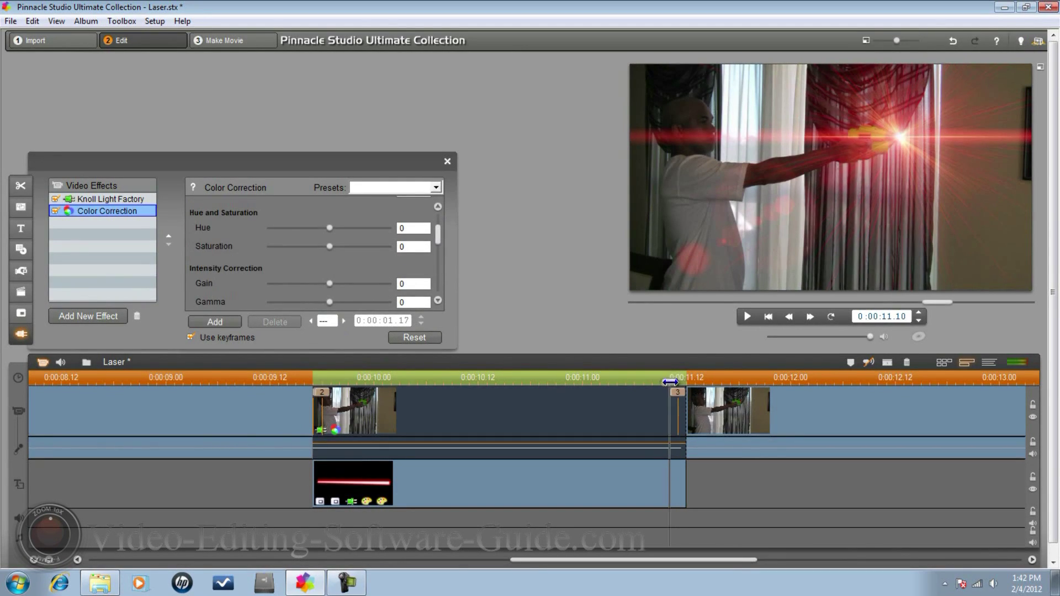
{"action": "left_click_drag", "start_coordinate": [440, 234], "coordinate": [439, 220]}
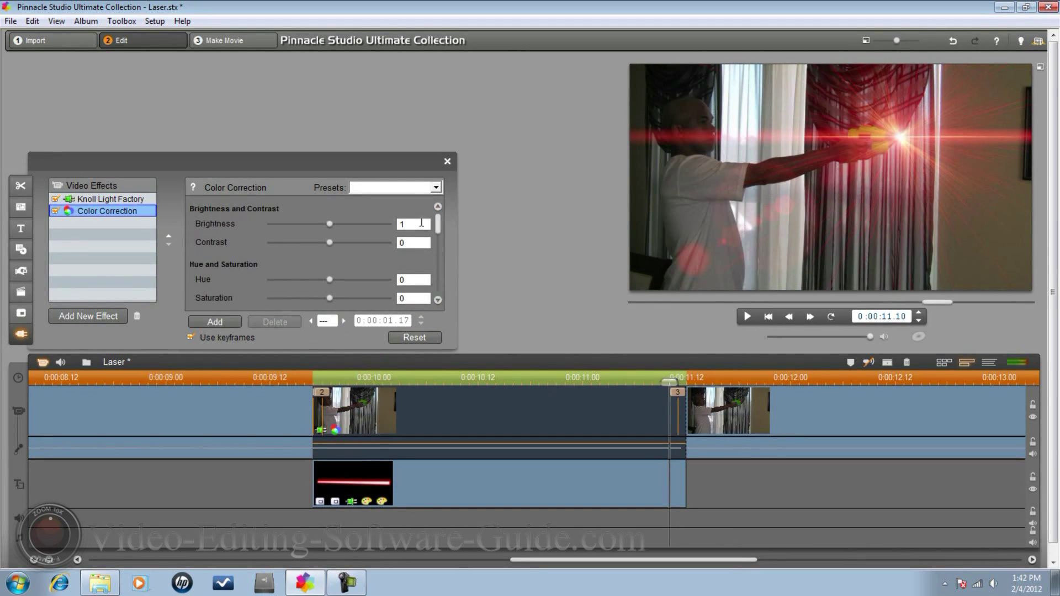
{"action": "left_click", "coordinate": [347, 220]}
{"action": "type", "text": "25"}
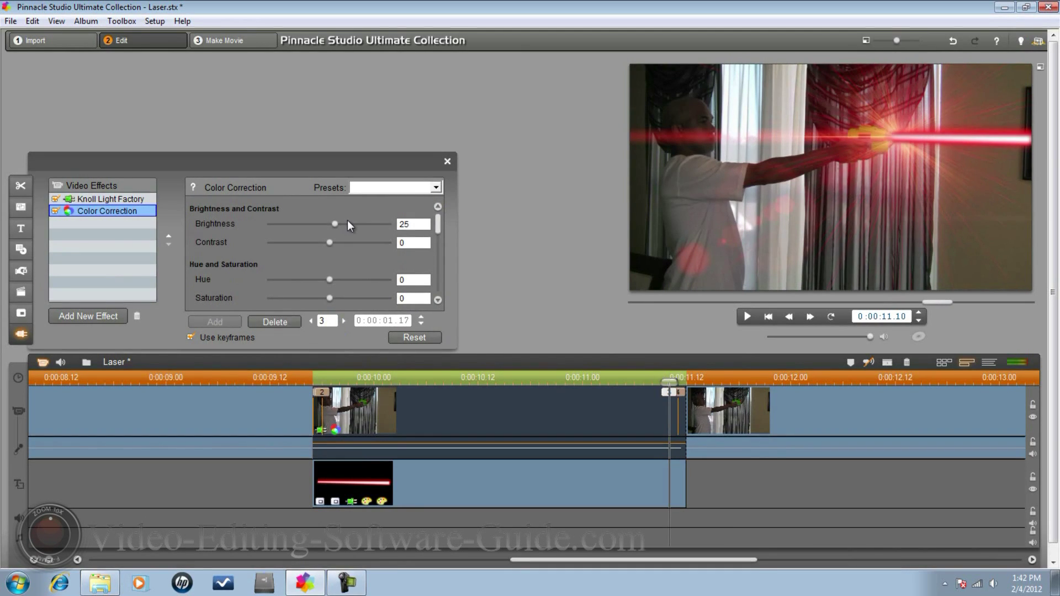
{"action": "left_click_drag", "start_coordinate": [439, 223], "coordinate": [439, 258]}
{"action": "left_click", "coordinate": [403, 237]}
{"action": "type", "text": "74"}
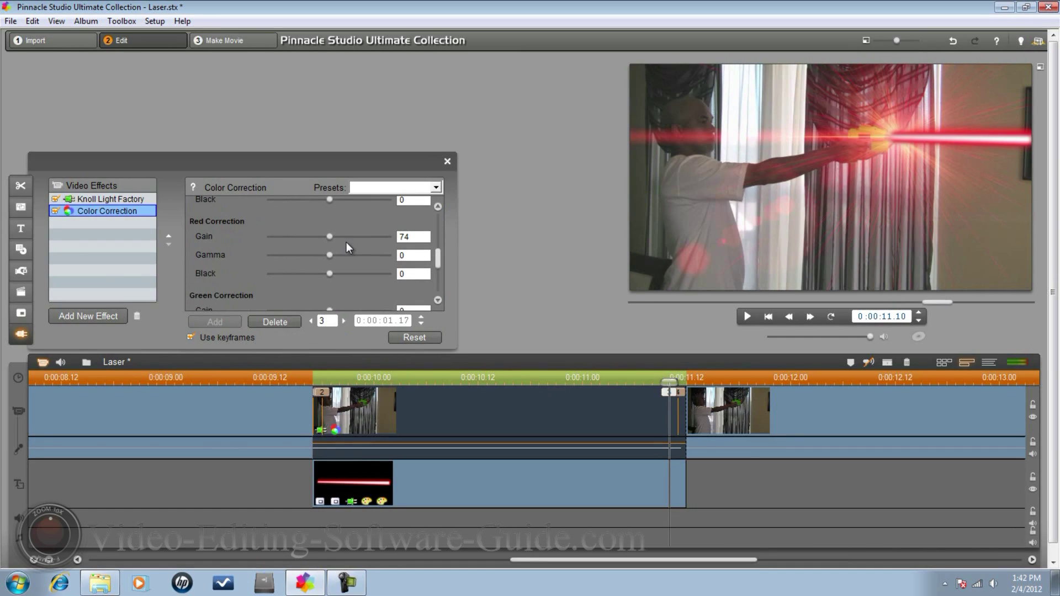
{"action": "left_click", "coordinate": [448, 161]}
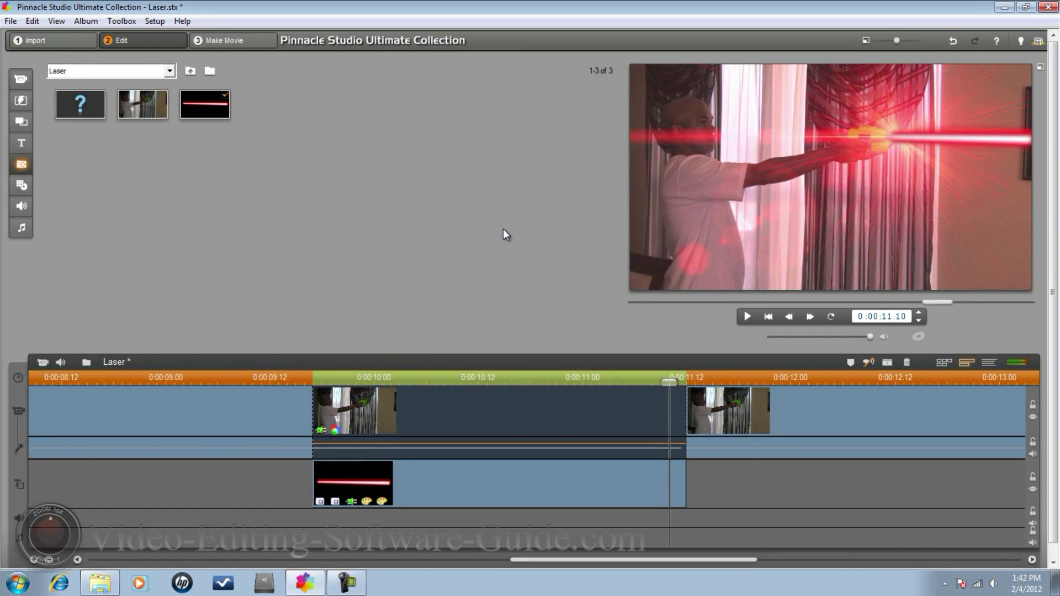